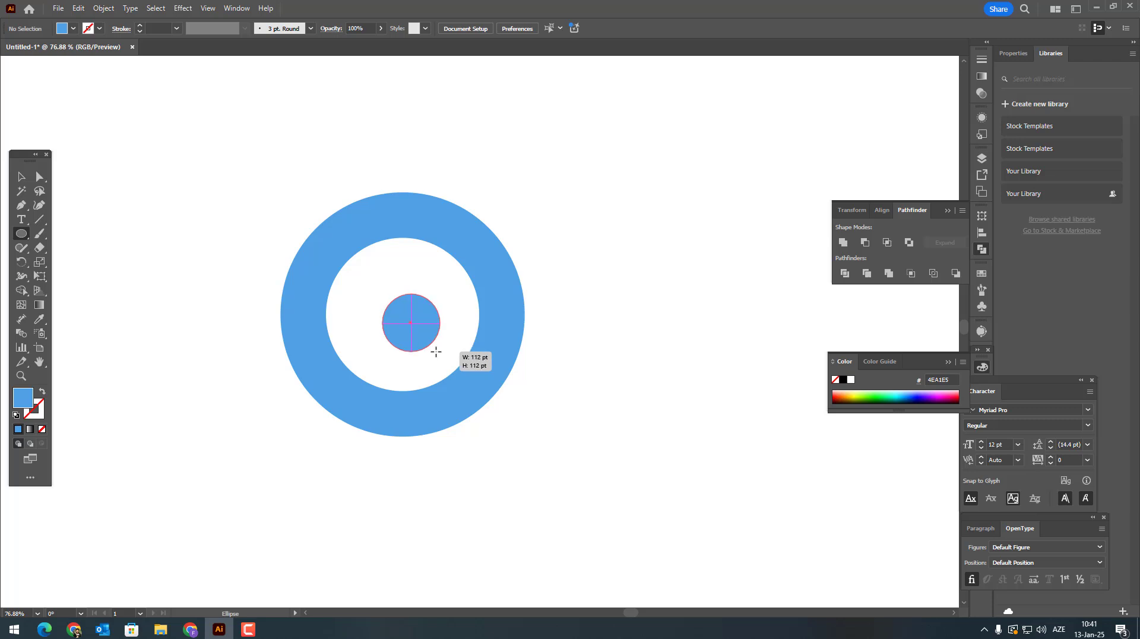
Step: Select the ring and the small inner circle and align them to share one center, horizontally and vertically
left_click(22, 175)
left_click_drag(234, 172, 552, 308)
left_click(509, 28)
left_click(558, 28)
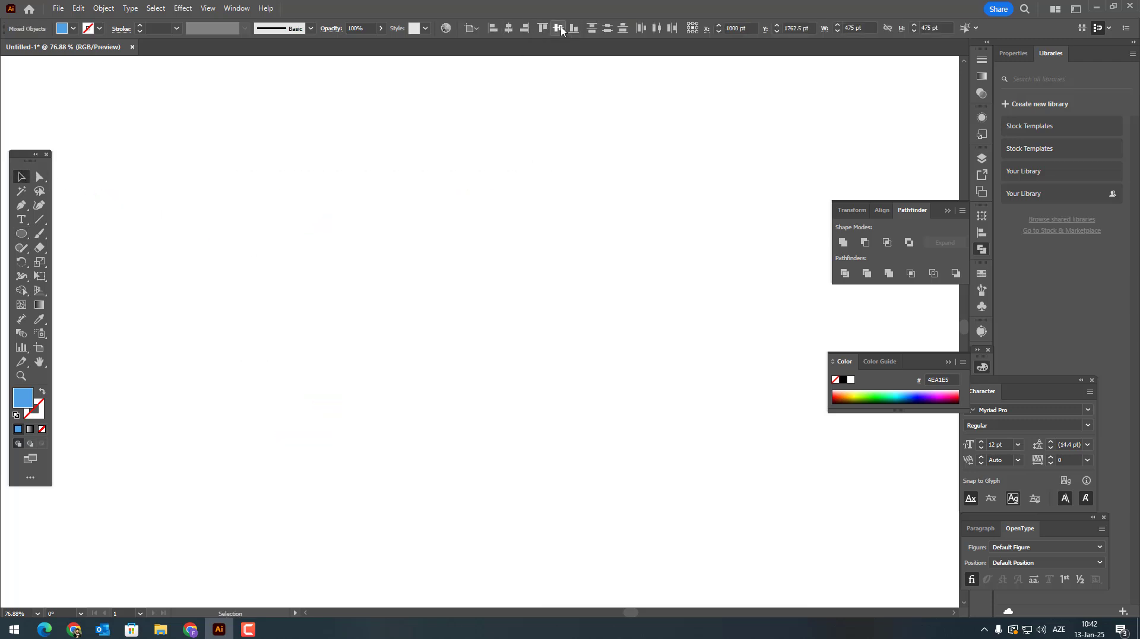
left_click(698, 434)
left_click_drag(699, 435, 706, 372)
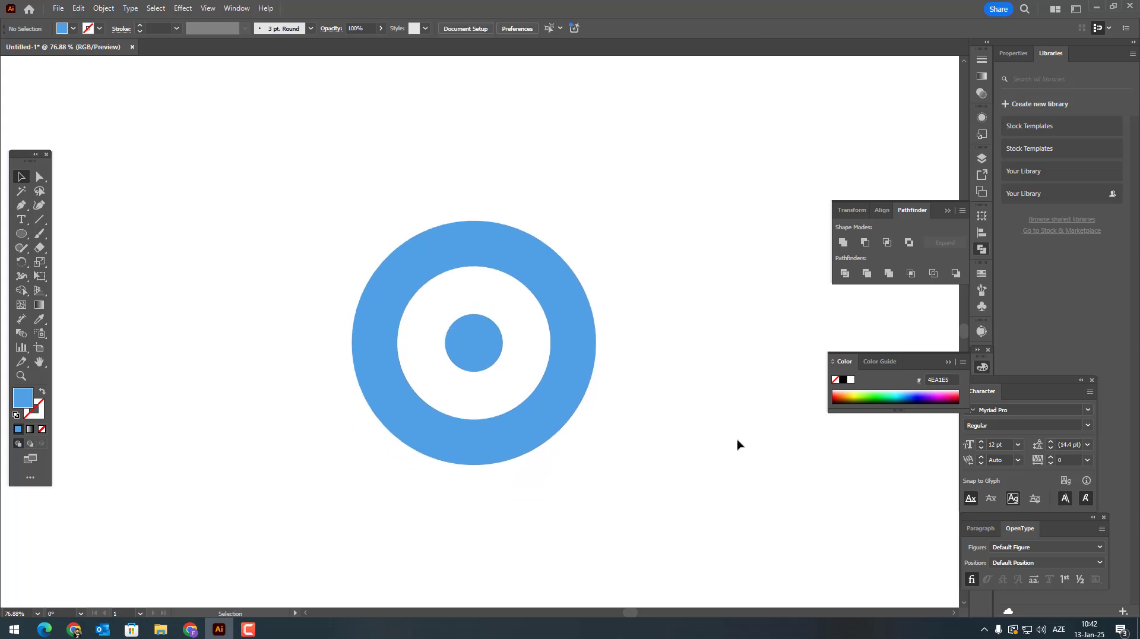
Step: Draw a rectangle about 116 by 94 pt overlapping the ring's upper edge as the first gear tooth
left_click_drag(21, 234, 67, 232)
left_click_drag(440, 195, 500, 243)
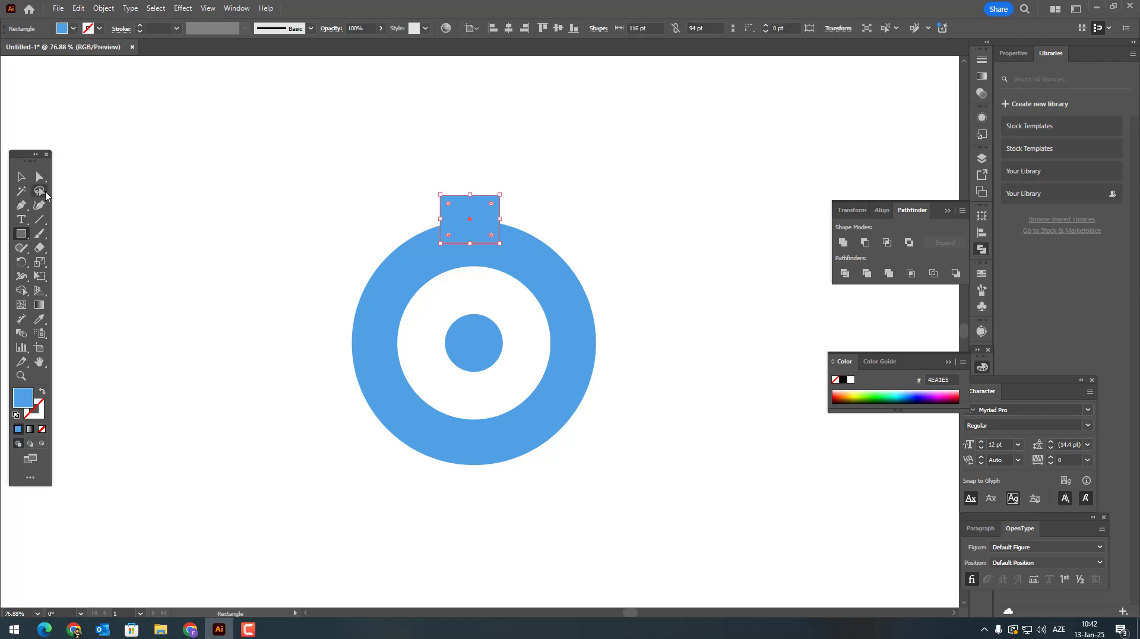
left_click(18, 177)
left_click(638, 282)
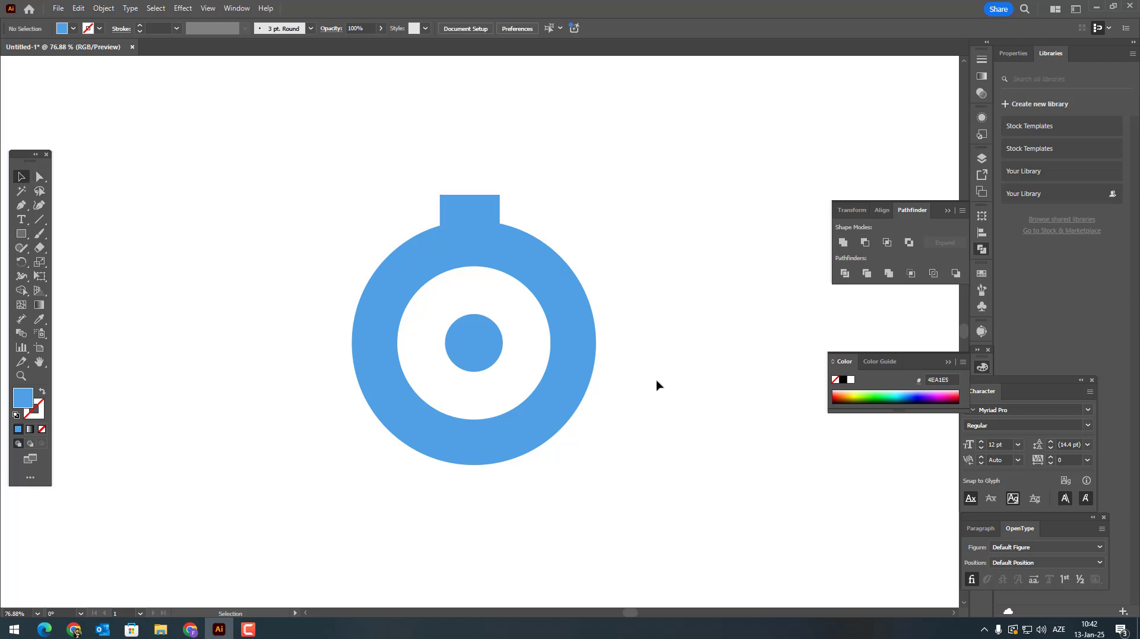
Step: Align the tooth rectangle horizontally with the center of the ring and inner circle
left_click_drag(657, 385, 384, 217)
left_click(510, 29)
left_click(586, 229)
Step: Stretch the tooth rectangle vertically into a square of 116 by 116 pt, overlapping the ring further
left_click(474, 205)
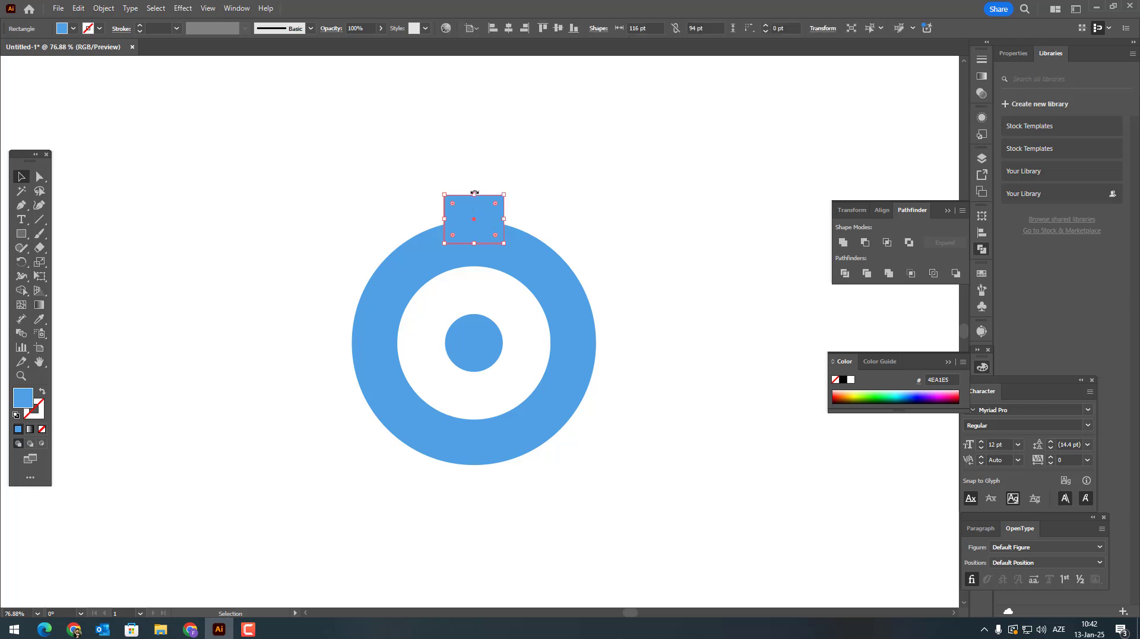
left_click_drag(475, 193, 473, 191)
left_click_drag(469, 248, 481, 255)
left_click_drag(636, 272, 444, 203)
left_click(587, 245)
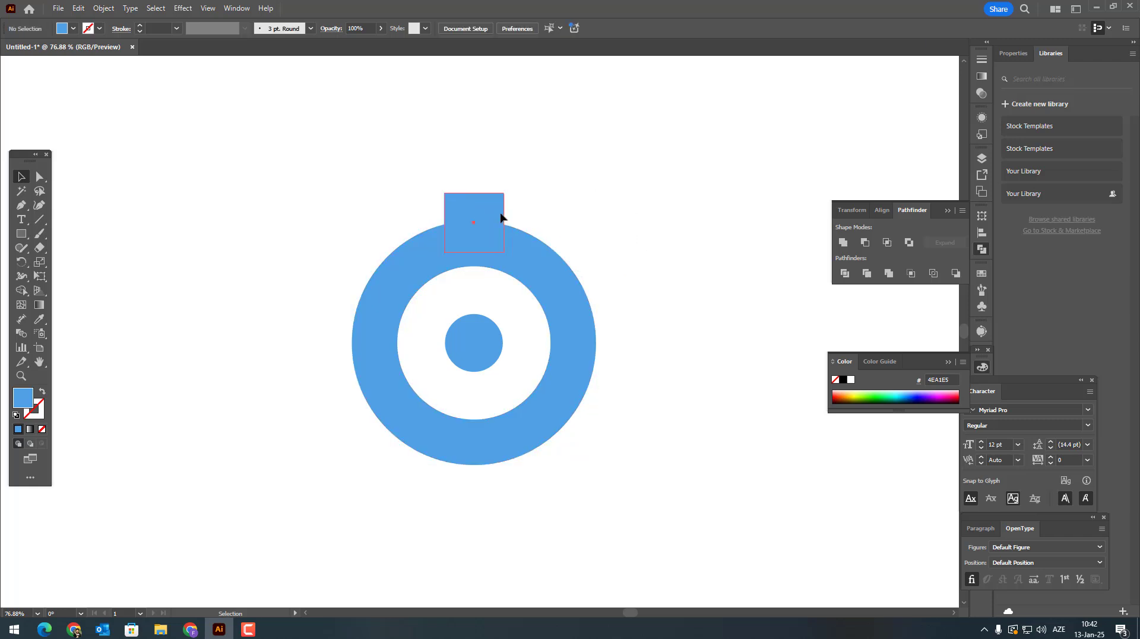
Step: Make a copy of the tooth square rotated 45° around the center point of the ring
left_click(499, 217)
key("r")
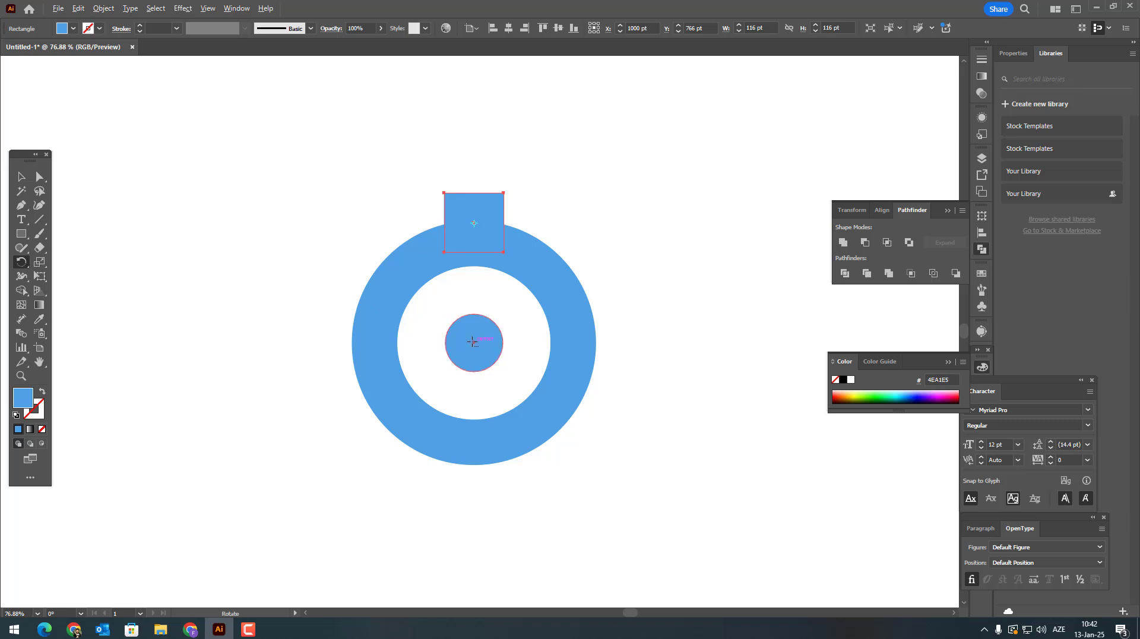
left_click(473, 342, "alt")
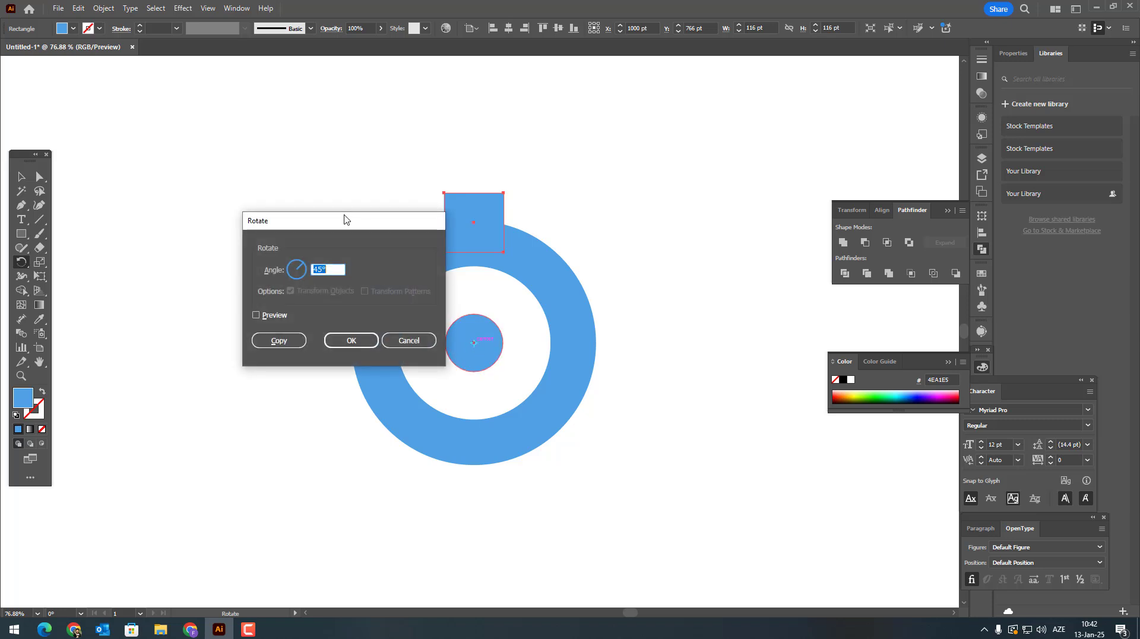
left_click_drag(346, 220, 237, 142)
left_click(147, 238)
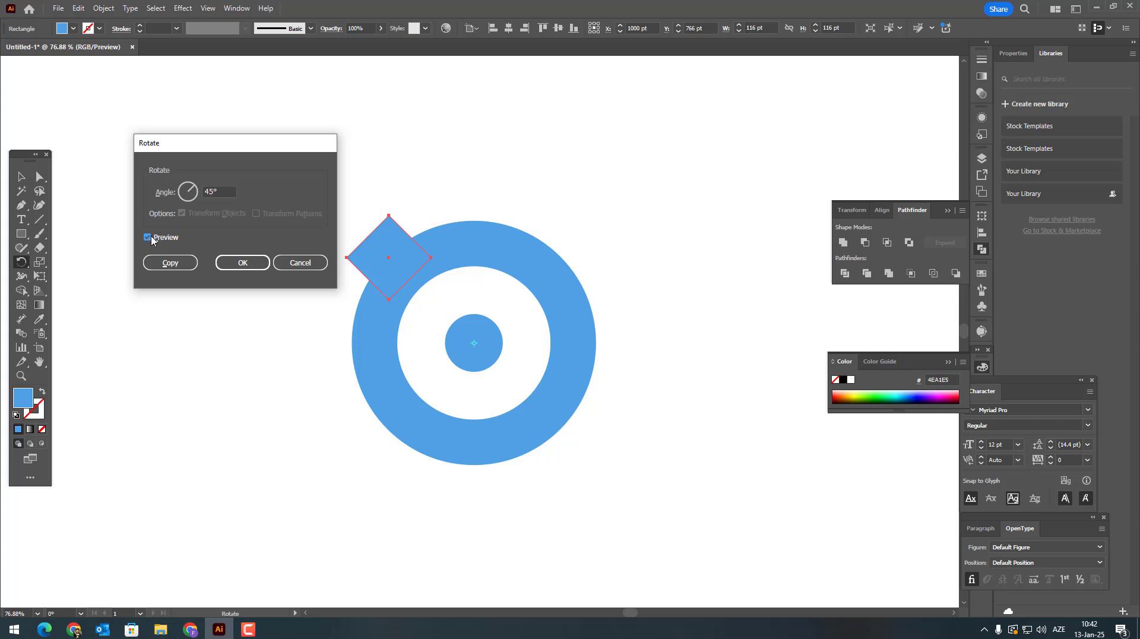
left_click(161, 237)
left_click(161, 238)
left_click(160, 237)
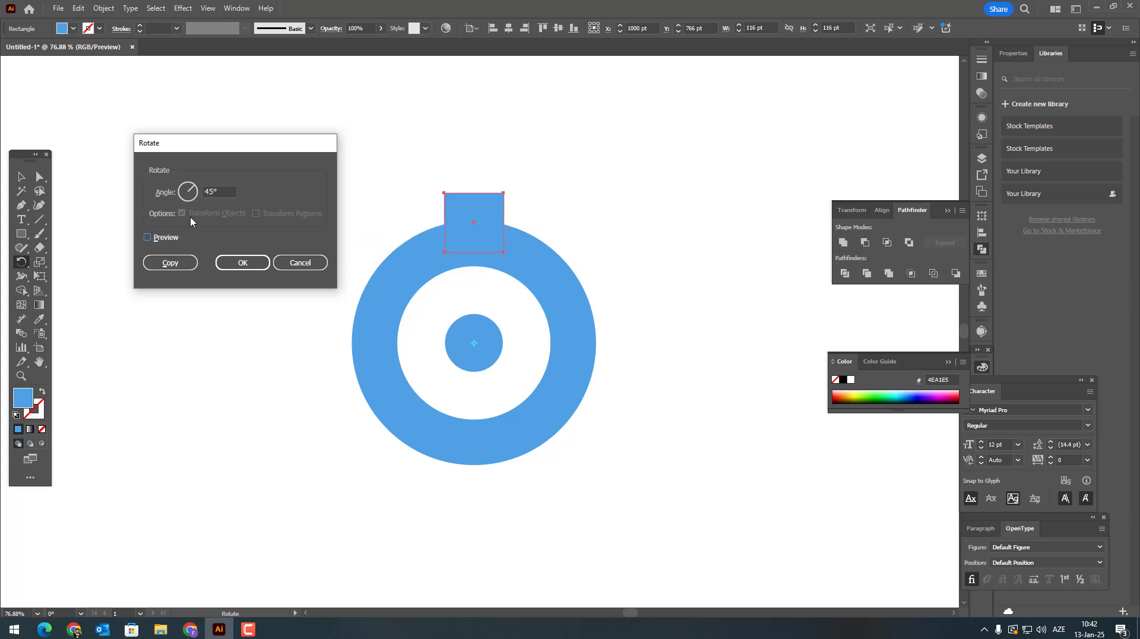
left_click(171, 263)
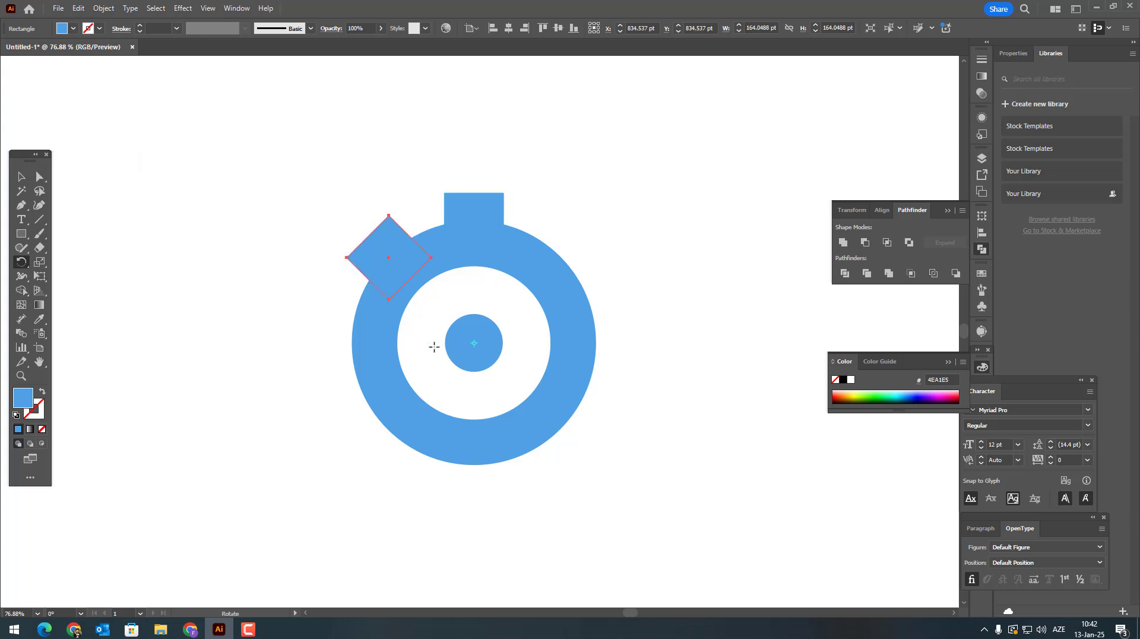
Step: Repeat the rotated copy until eight evenly spaced teeth surround the ring
key("ctrl+d")
key("ctrl+d")
key("ctrl+d")
key("ctrl+d")
key("ctrl+d")
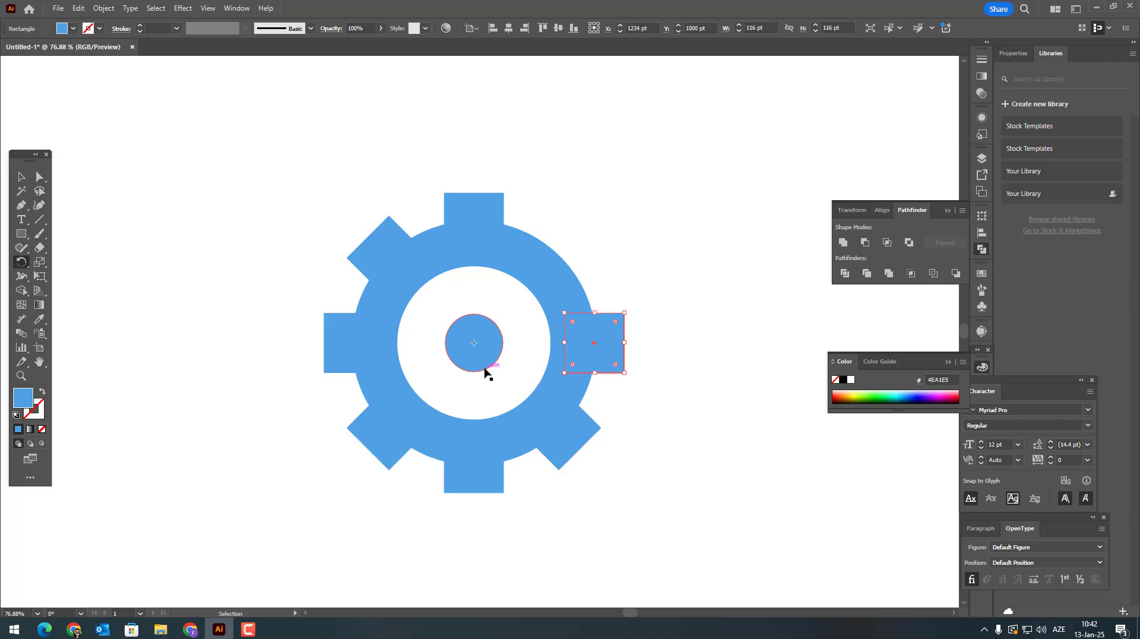
key("ctrl+d")
Step: Delete the small center circle and unite the ring and all eight teeth into a single gear shape
left_click(22, 176)
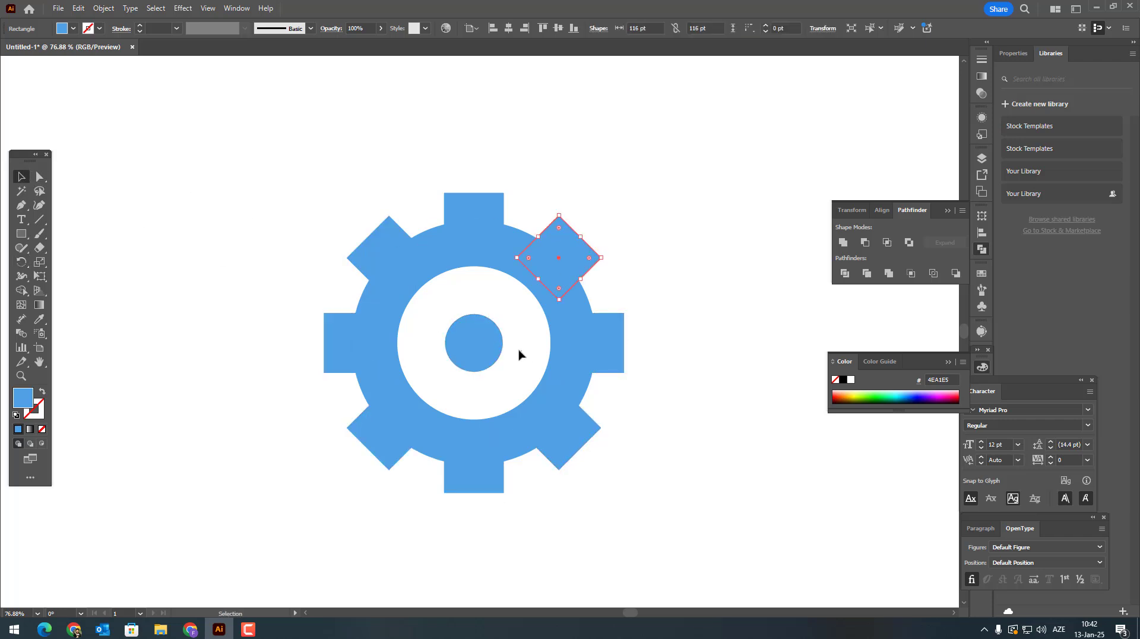
left_click(474, 325)
key("Delete")
left_click_drag(663, 495, 321, 219)
left_click(842, 242)
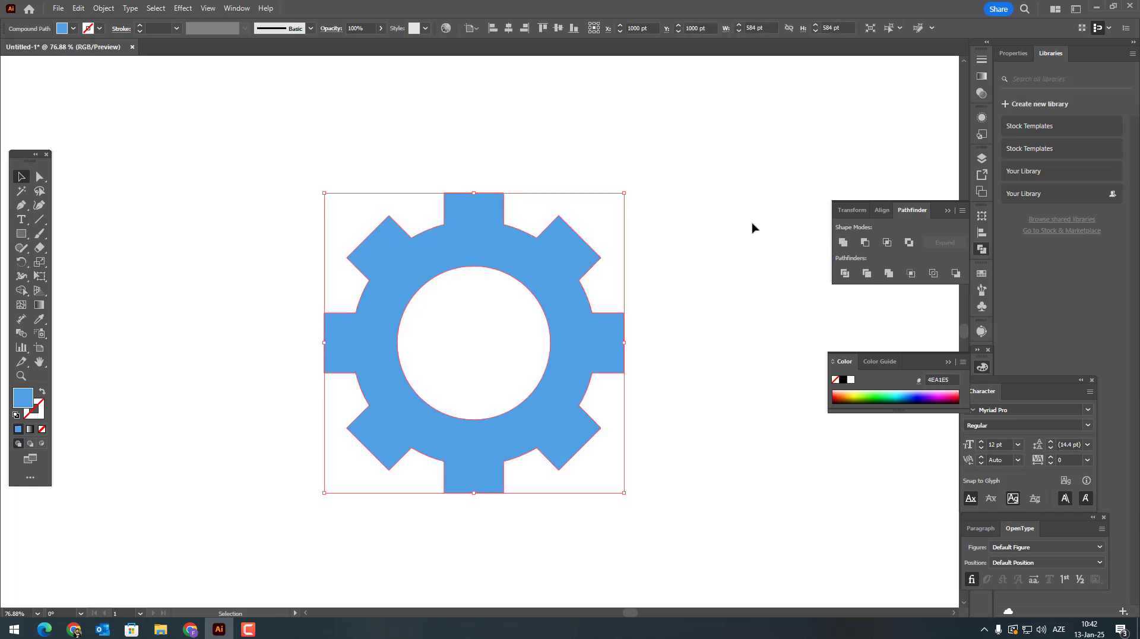
Step: Round the gear's outer corners to about 10.9 pt, excluding the anchor points of the center hole
left_click(40, 177)
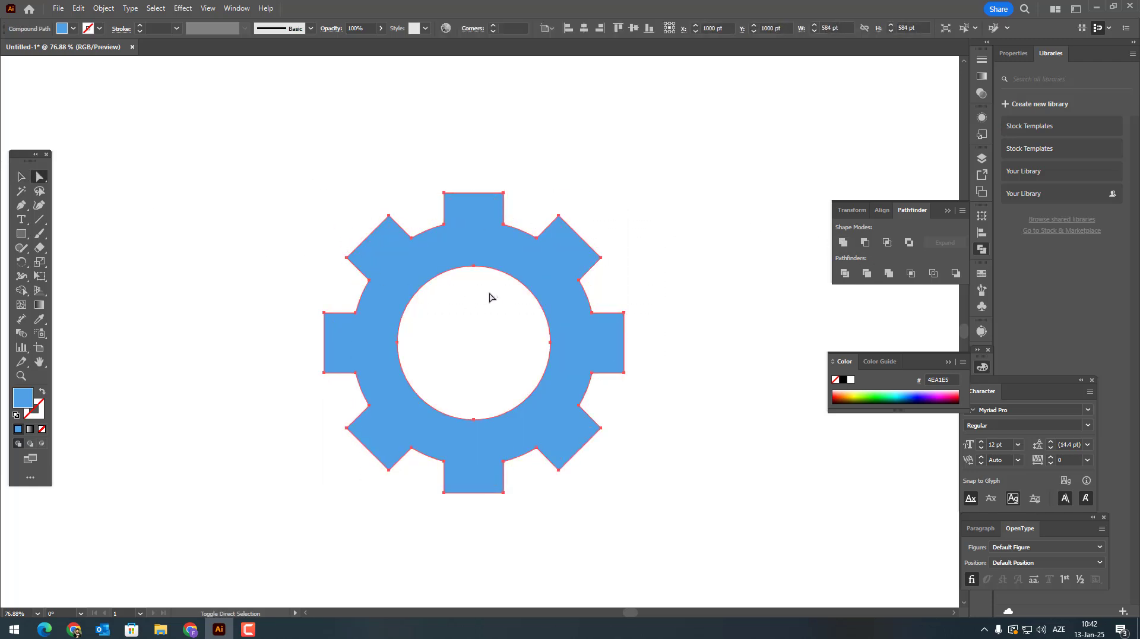
left_click_drag(493, 298, 458, 255)
left_click_drag(453, 295, 387, 352)
left_click_drag(442, 375, 490, 422)
left_click_drag(519, 310, 565, 358)
mouse_move(540, 227)
left_mouse_down()
mouse_move(543, 194)
mouse_move(541, 235)
left_mouse_up()
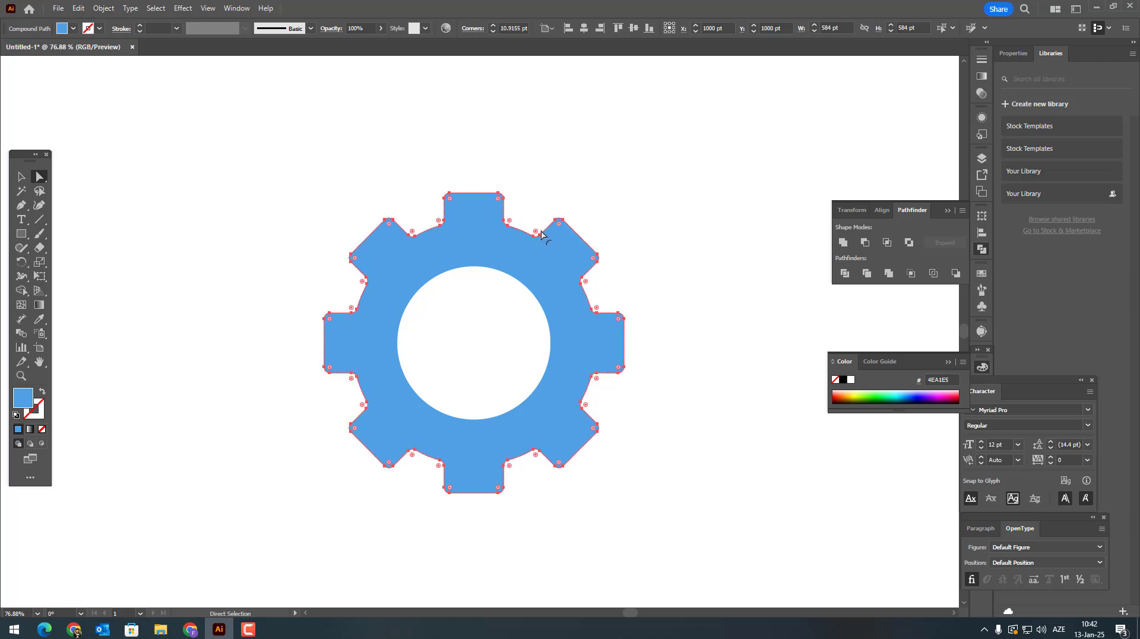
left_click(613, 222)
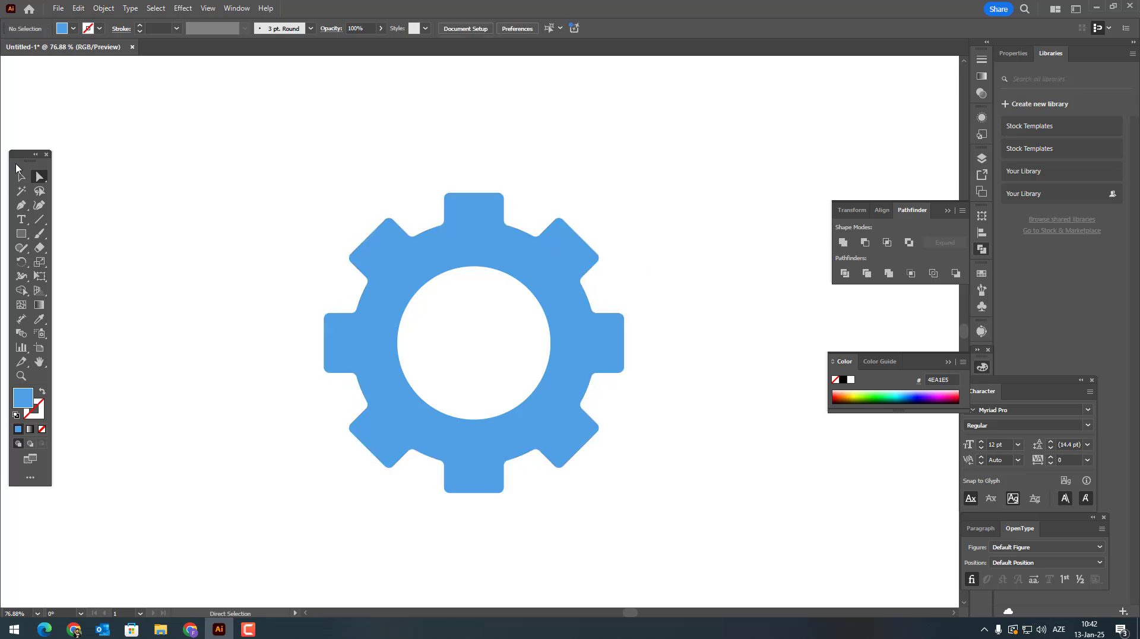
Step: Move the gear to about X 830 pt, Y 962 pt and apply a 3D Extrude to it
left_click(18, 178)
left_click_drag(560, 390, 475, 370)
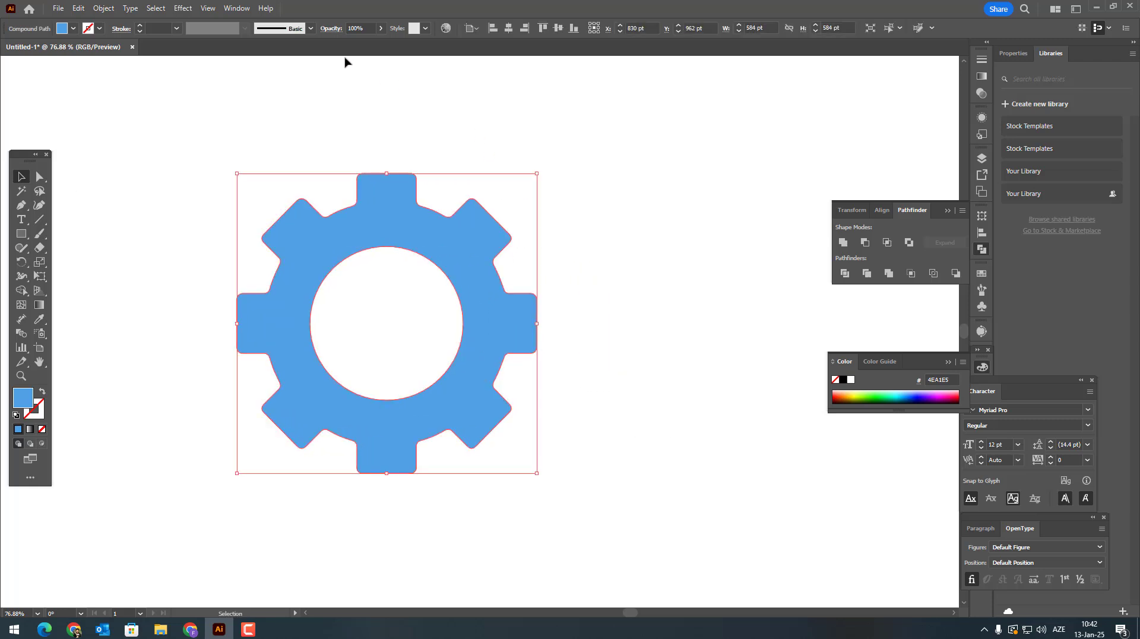
left_click(236, 8)
left_click(306, 153)
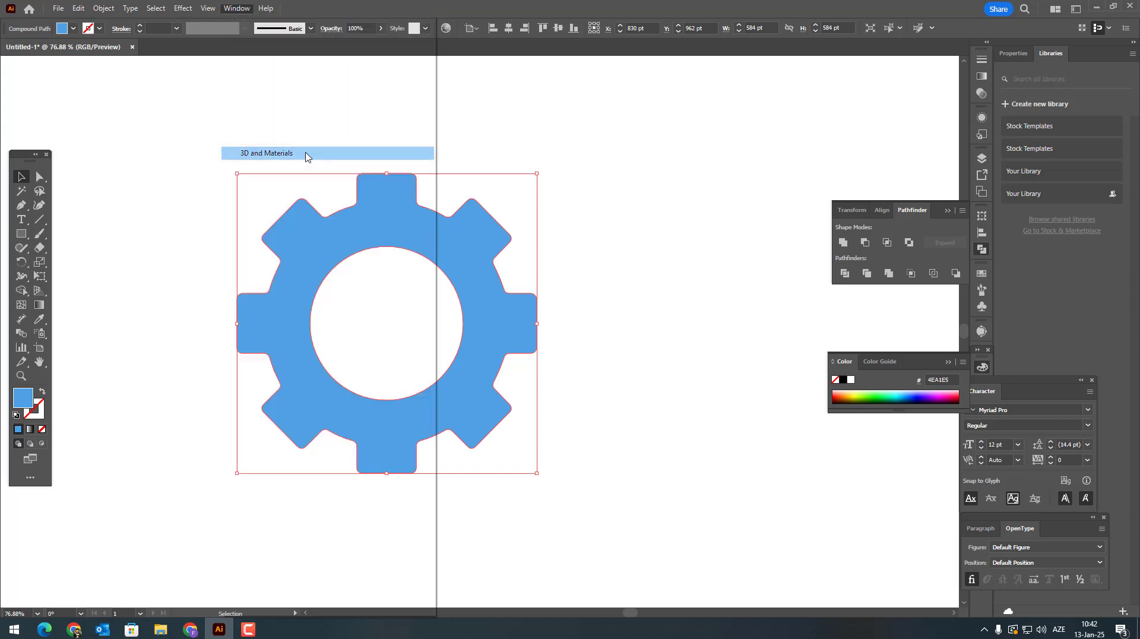
left_click_drag(874, 88, 744, 122)
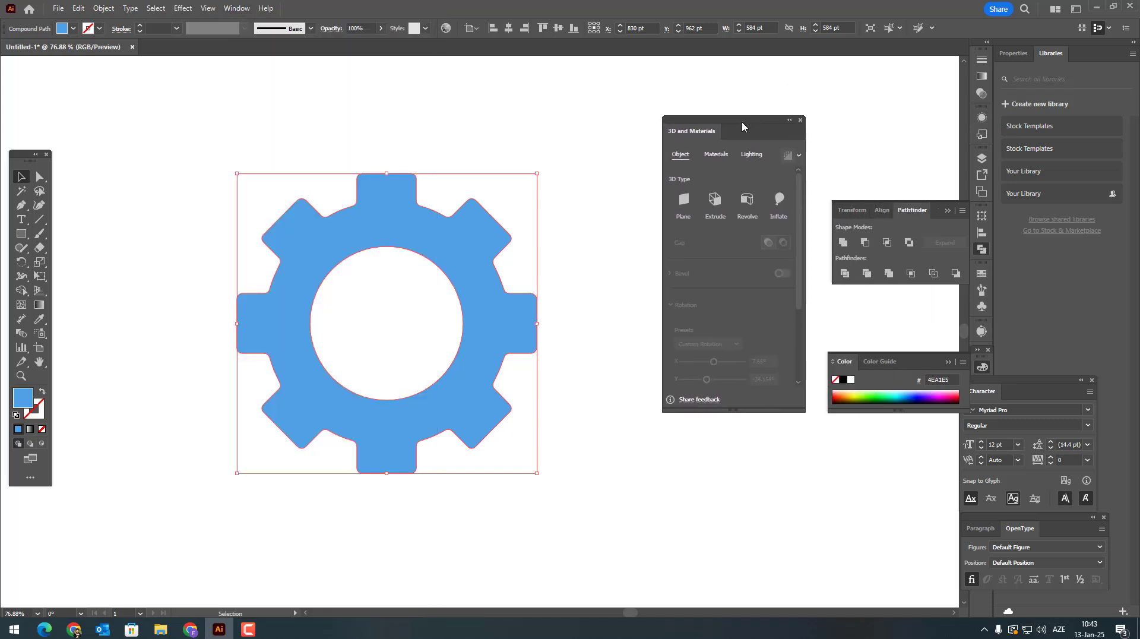
left_click(715, 200)
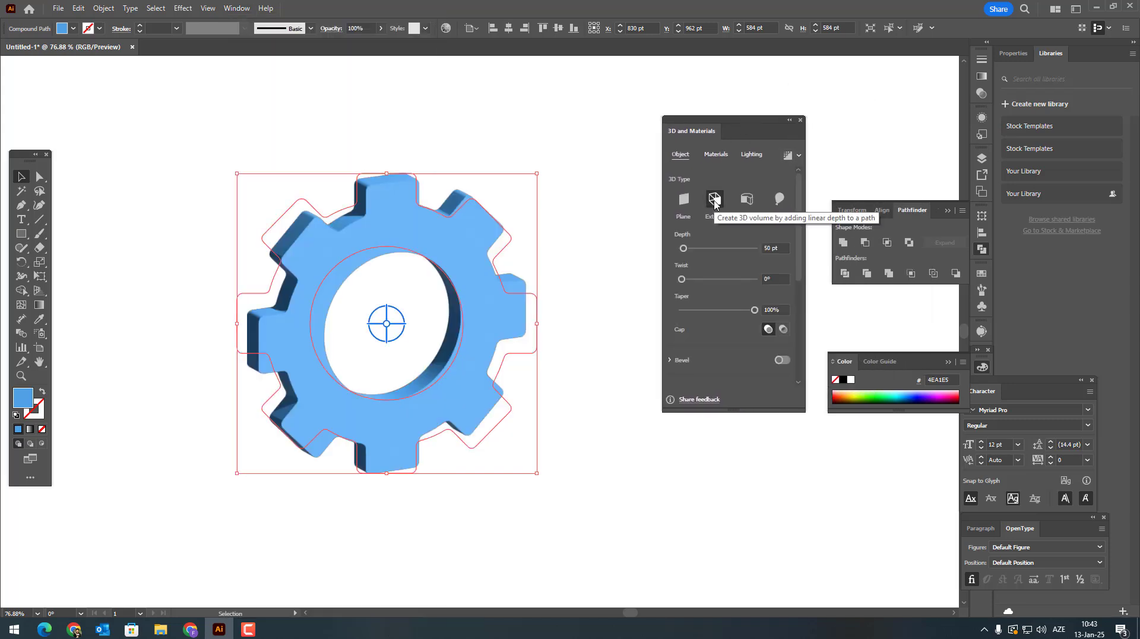
Step: Rotate the extruded gear in 3D to show its thickness on the left side and set its depth to 115 pt
left_click_drag(385, 330, 397, 316)
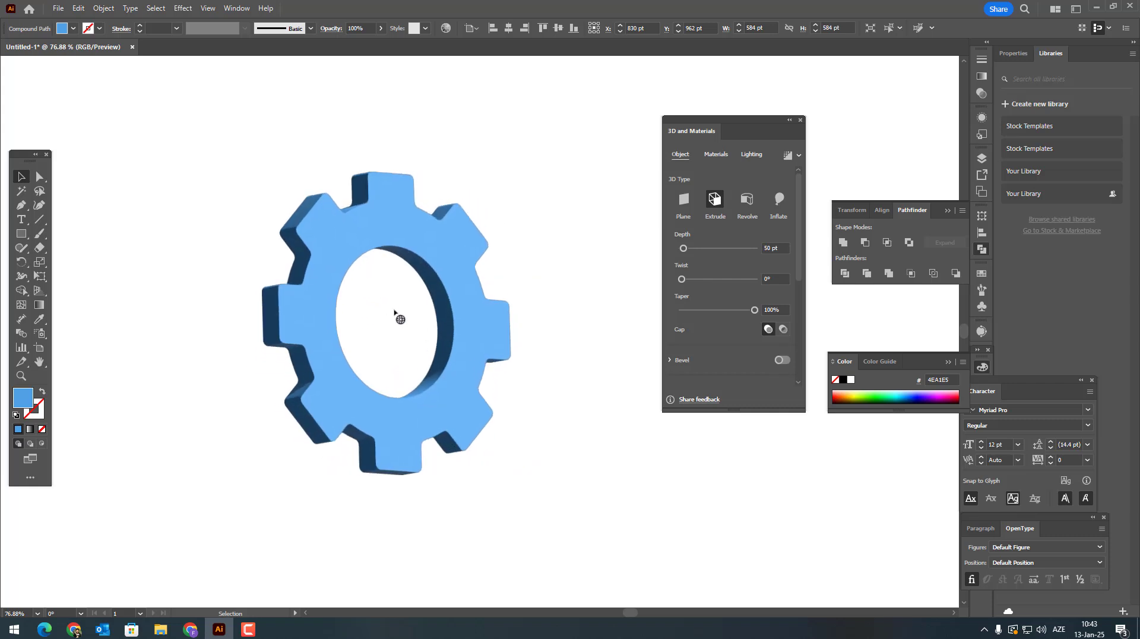
left_click(390, 310)
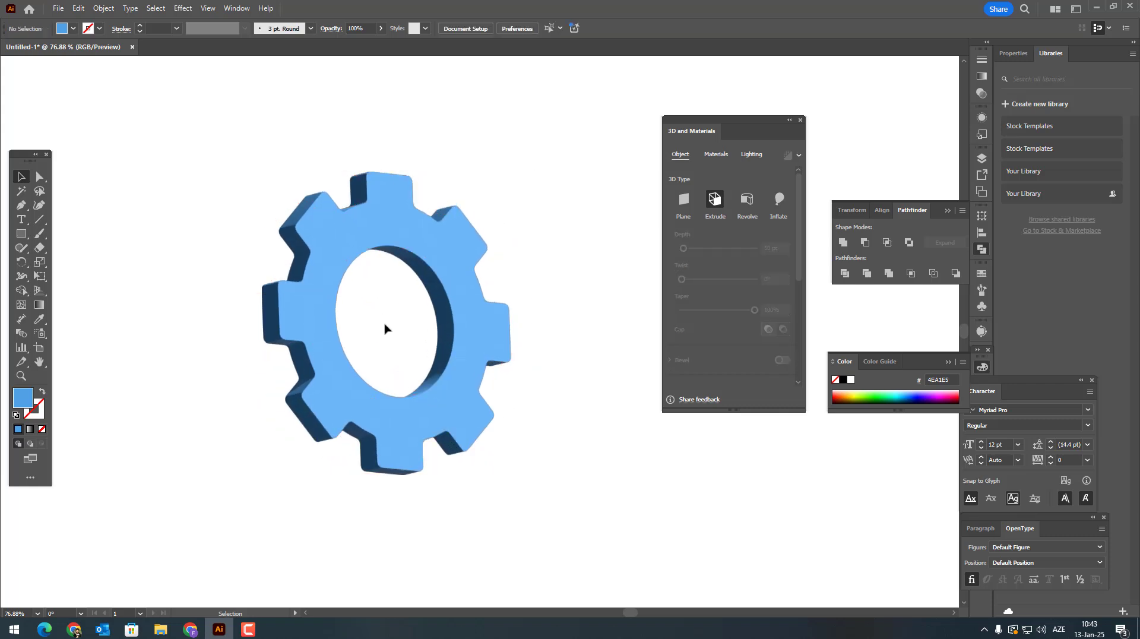
left_click(466, 351)
left_click_drag(387, 321, 398, 318)
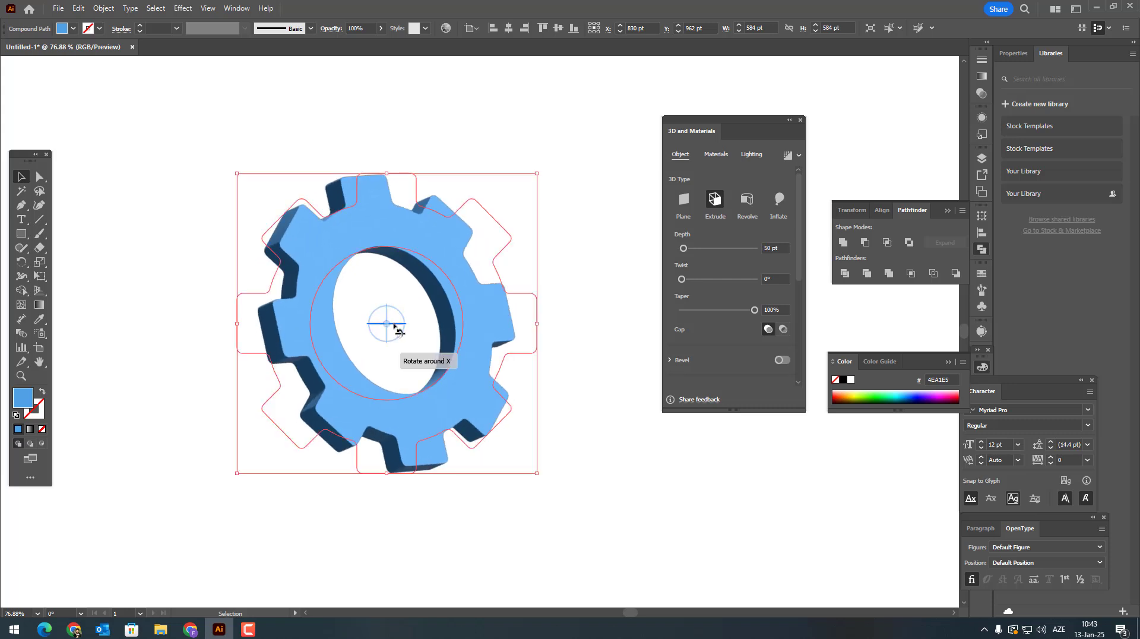
left_click_drag(683, 251, 686, 252)
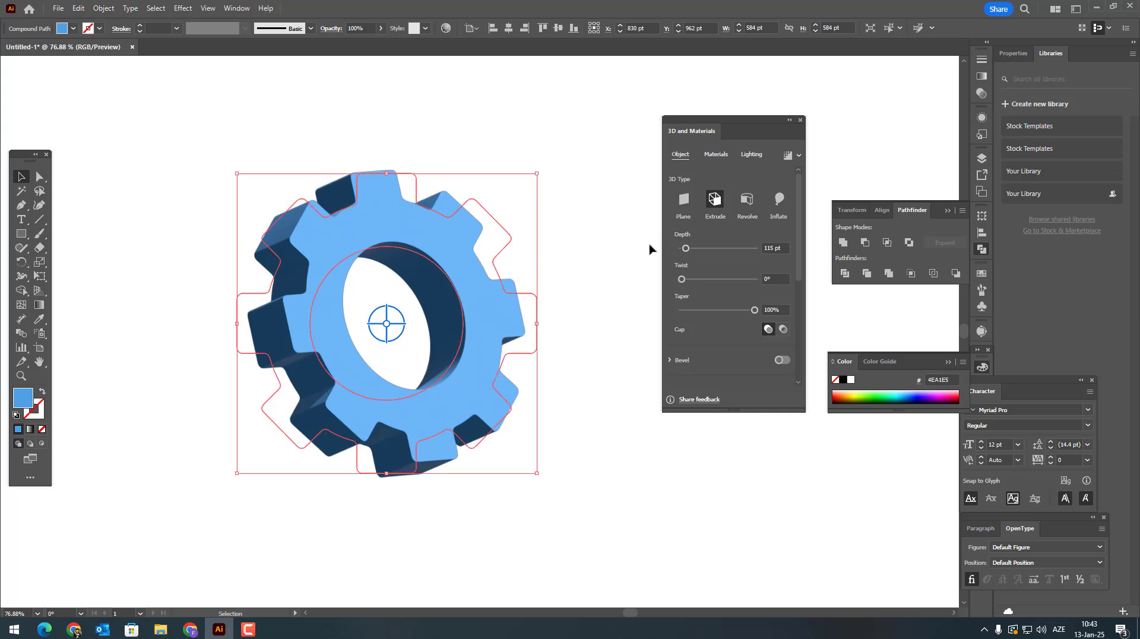
Step: Try the Standard and Diffuse lighting presets on the 3D gear and apply the Top Left preset
left_click(754, 158)
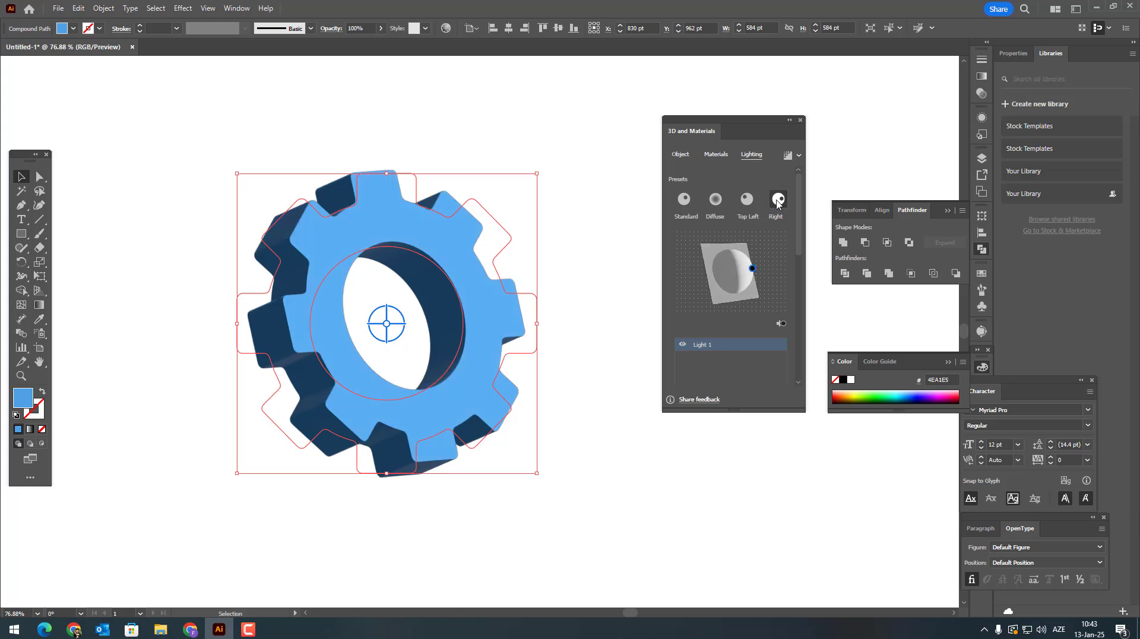
left_click(747, 201)
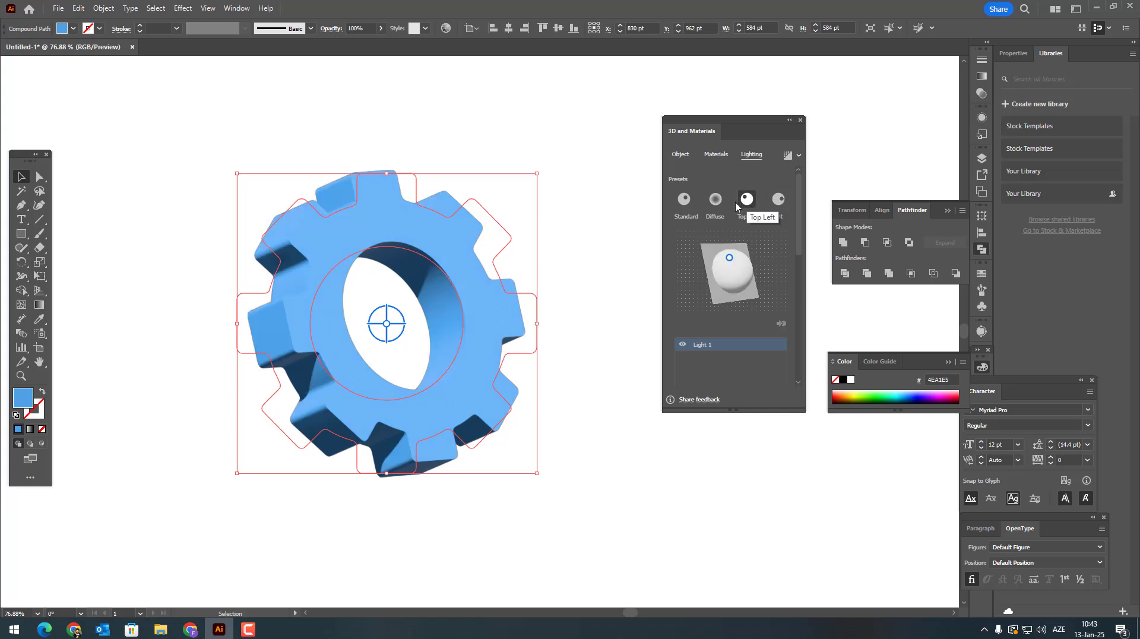
left_click(684, 200)
left_click(714, 202)
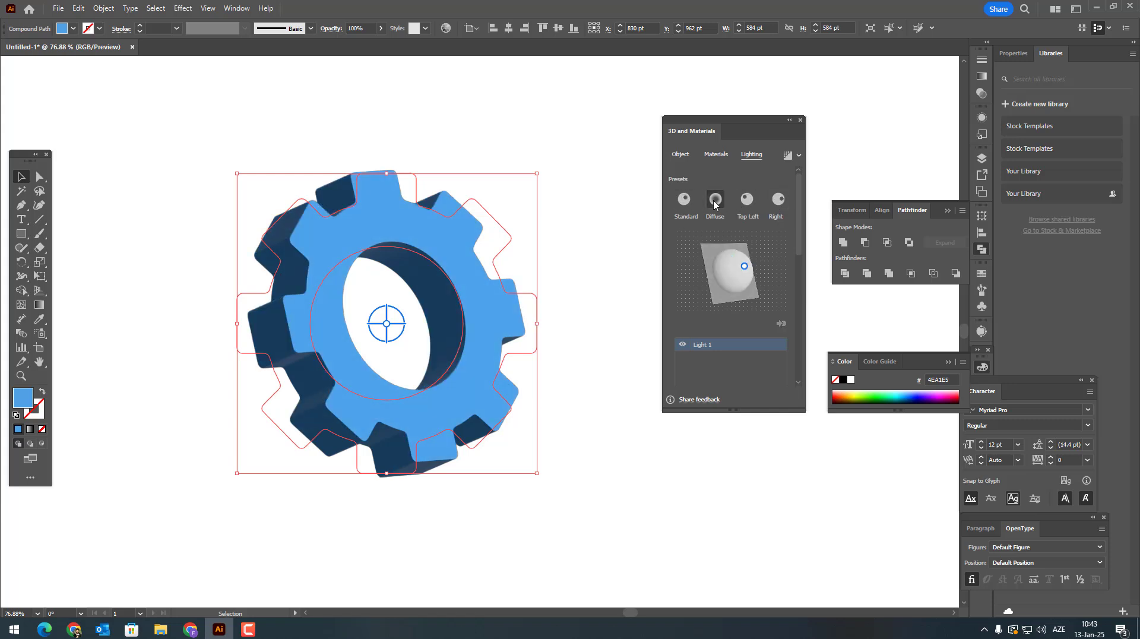
left_click(748, 202)
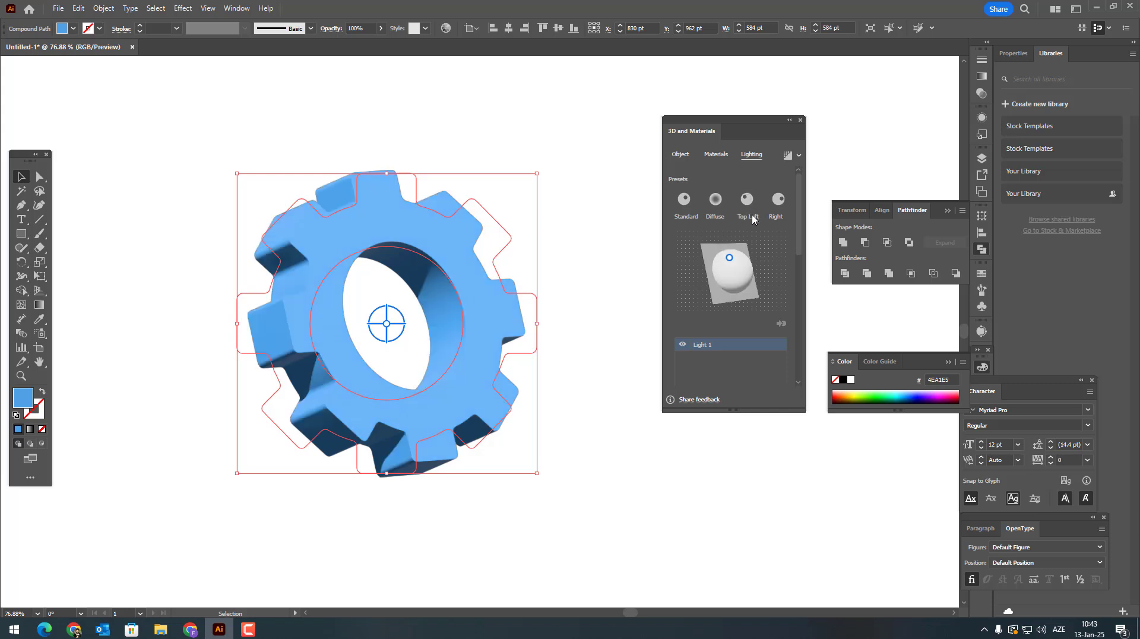
Step: Set the light's intensity to 72%, rotation to -126°, height to 36°, softness to 42% and the ambient light intensity to 27%
scroll(747, 254, "down", 6)
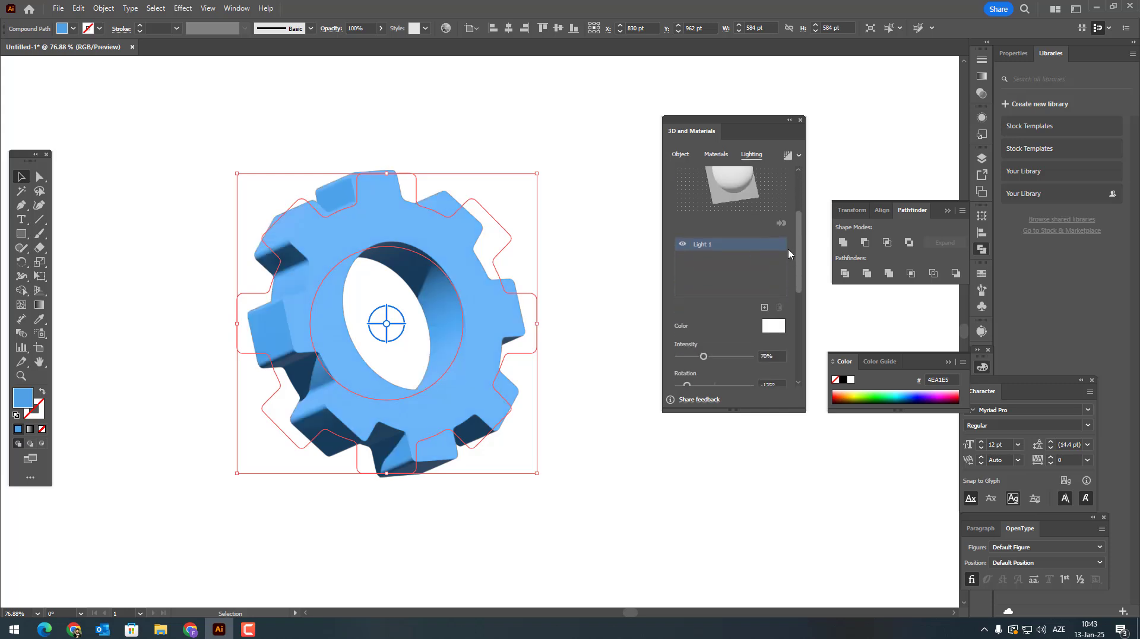
mouse_move(706, 216)
left_mouse_down()
mouse_move(693, 222)
mouse_move(711, 219)
mouse_move(708, 247)
mouse_move(688, 244)
mouse_move(718, 273)
mouse_move(706, 274)
left_mouse_up()
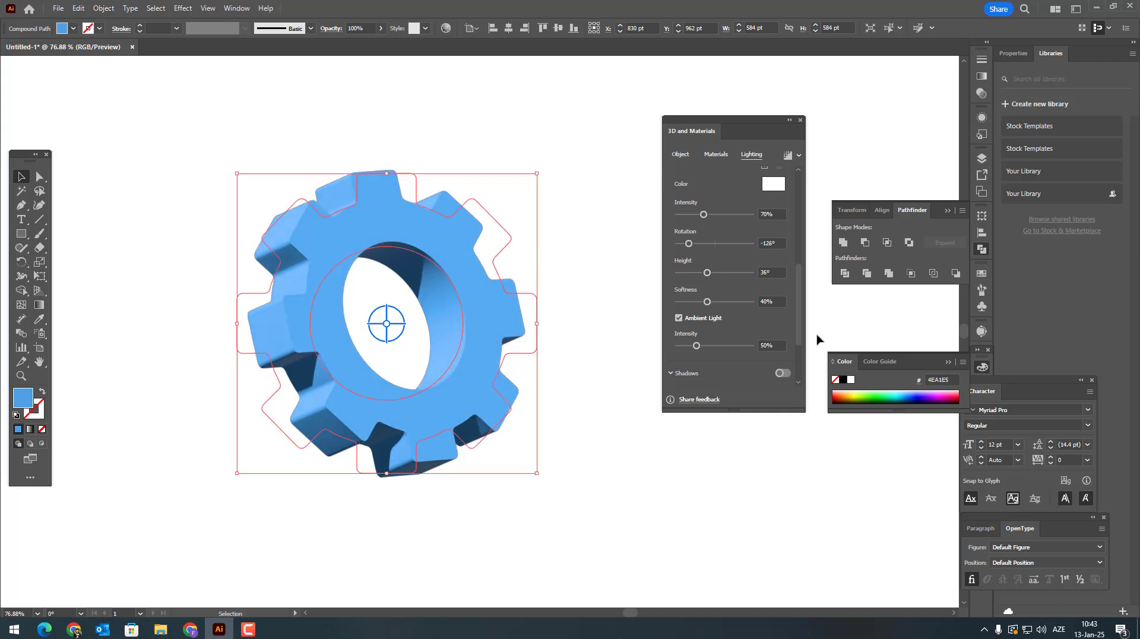
left_click_drag(704, 214, 705, 215)
left_click_drag(708, 302, 710, 301)
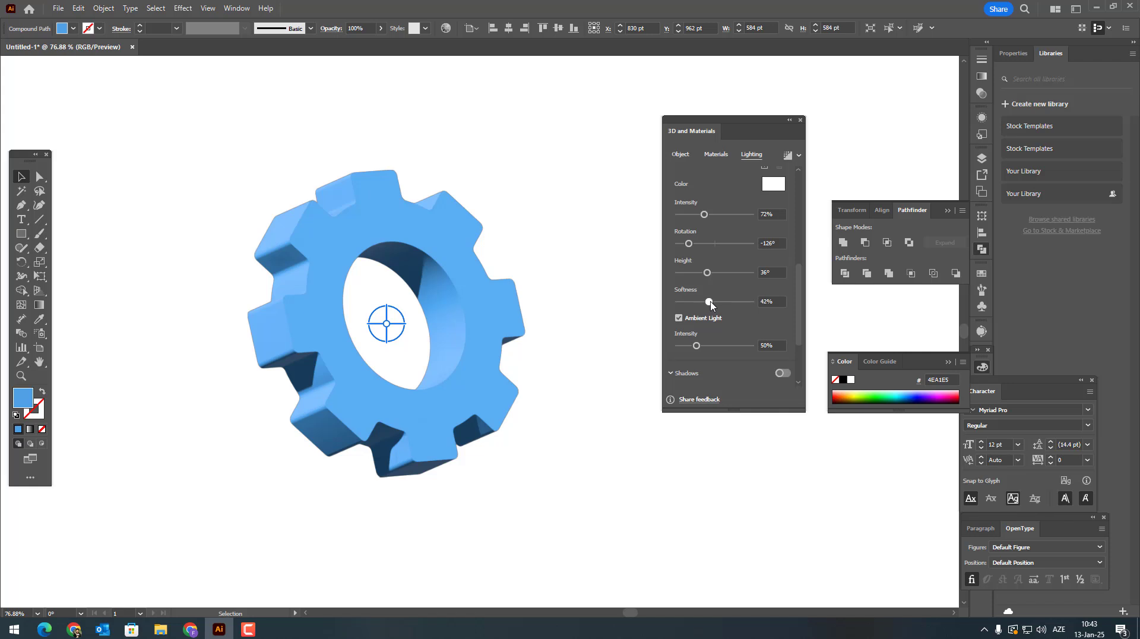
left_click_drag(697, 346, 688, 345)
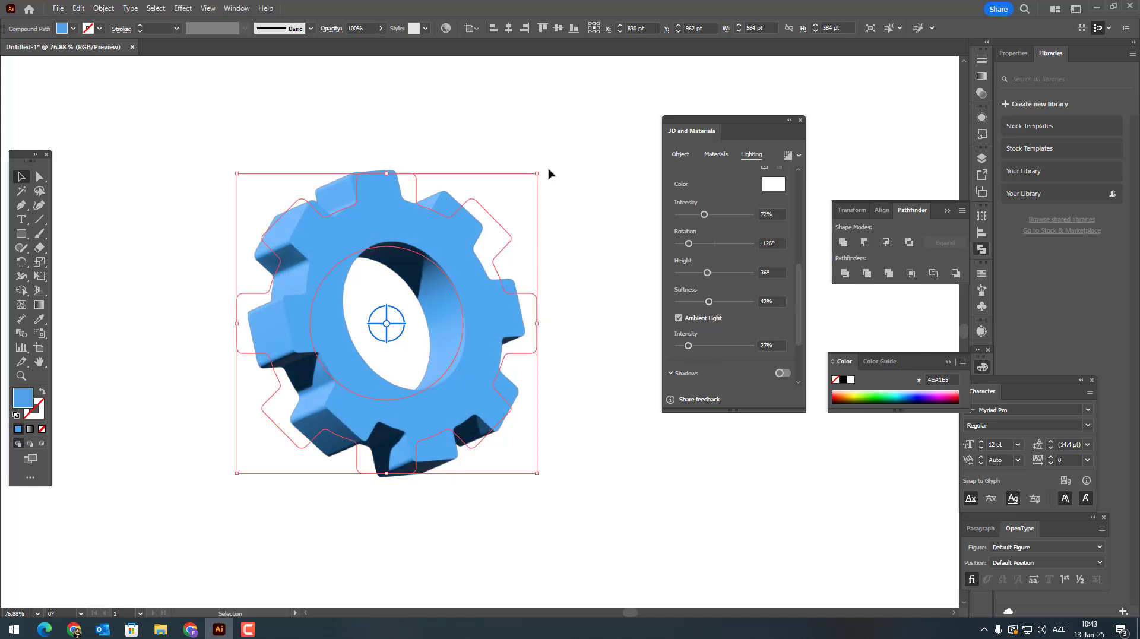
left_click(573, 190)
Step: Copy the 3D gear and paste the duplicate in front of the original
left_click(500, 358)
left_click(78, 9)
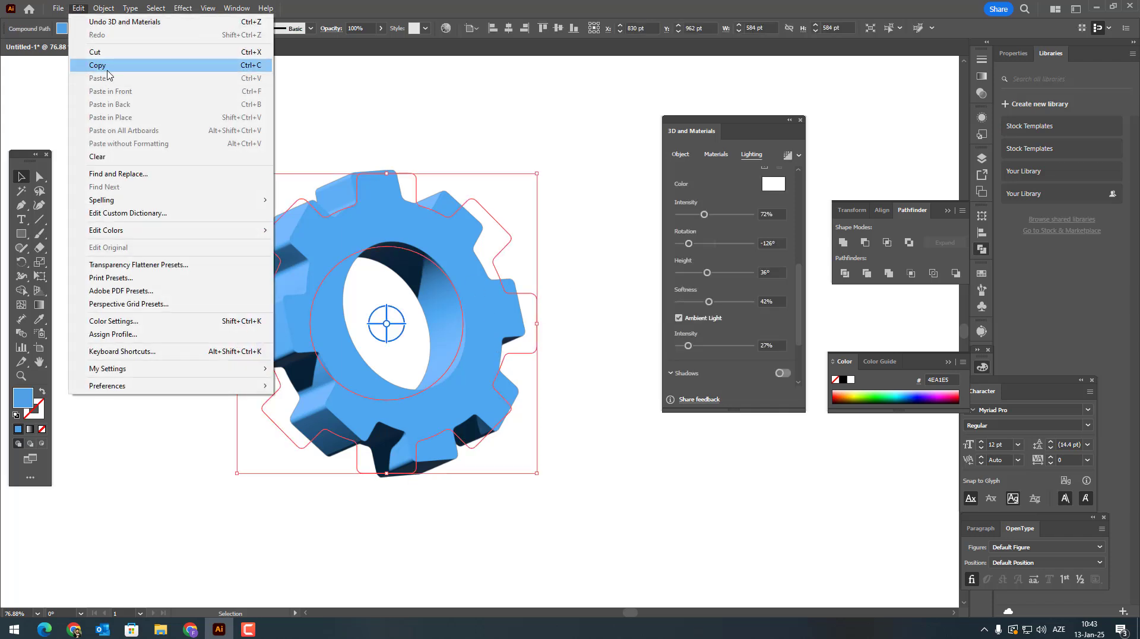
left_click(119, 66)
left_click(78, 9)
left_click(131, 93)
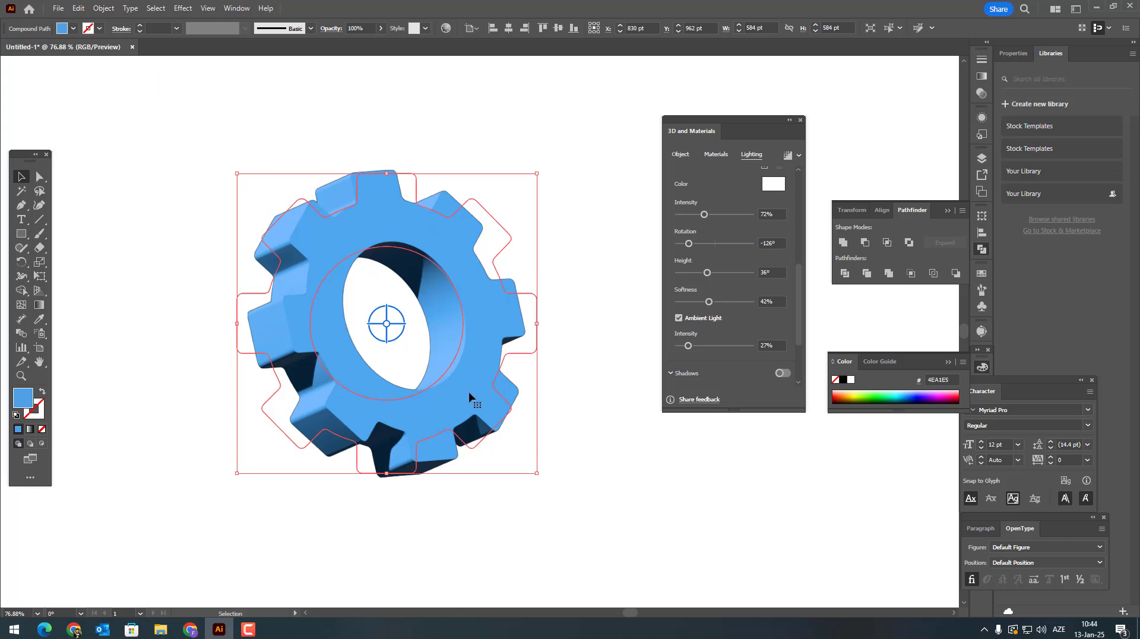
Step: Offset the duplicate gear to the lower right of the original and recolour its fill green, 98C13E
left_click_drag(475, 380, 552, 398)
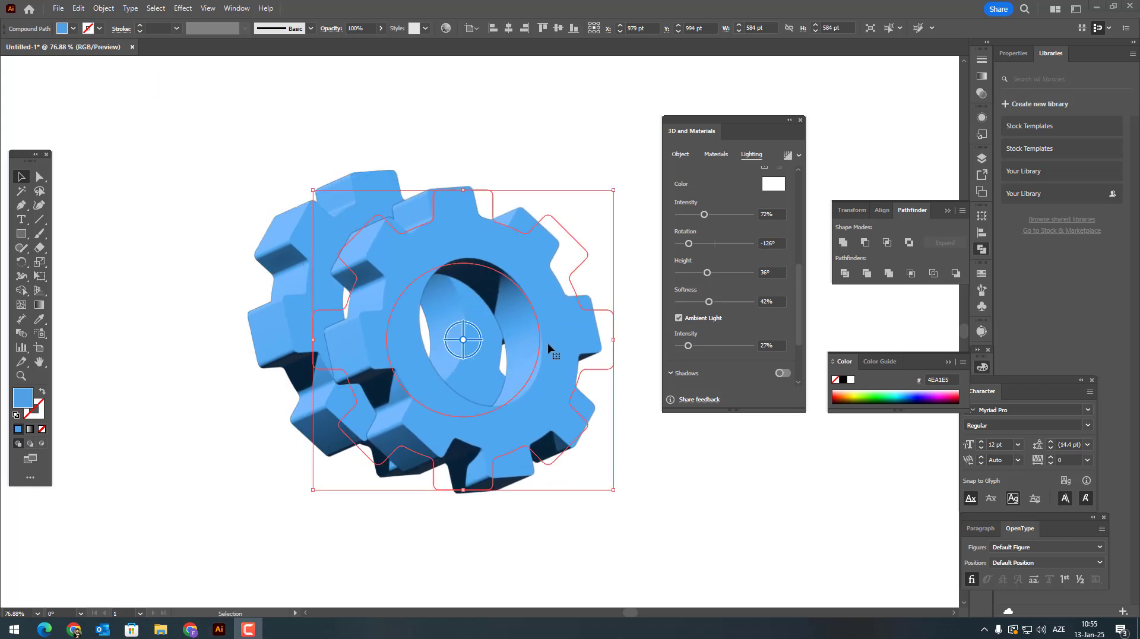
double_click(548, 348)
left_click(580, 317)
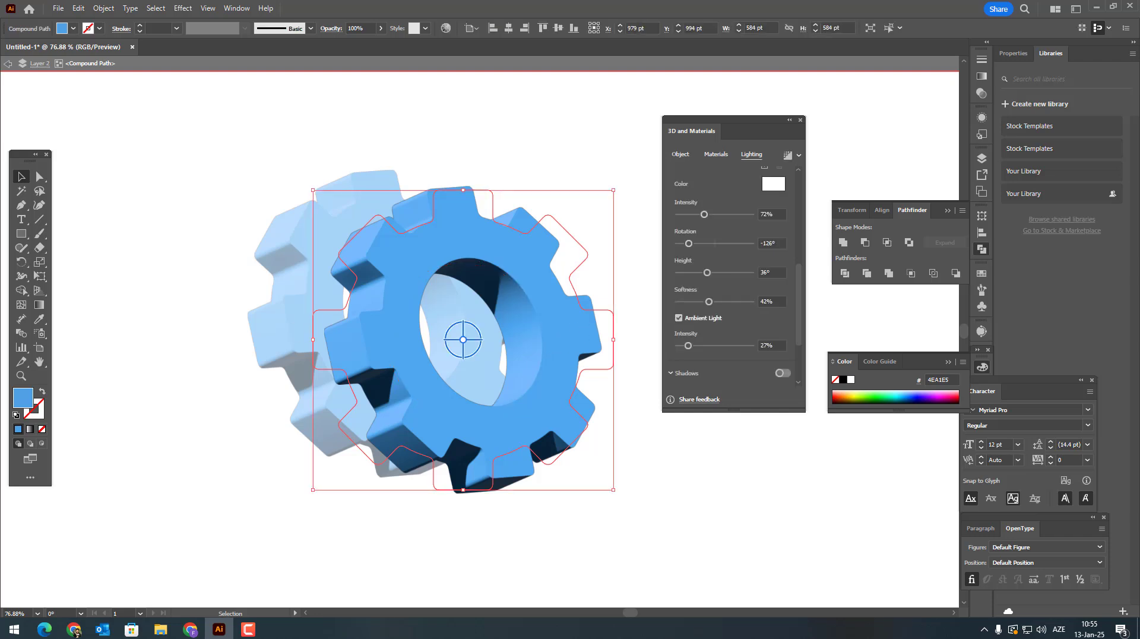
double_click(24, 398)
mouse_move(977, 276)
left_mouse_down()
mouse_move(975, 265)
mouse_move(974, 275)
left_mouse_up()
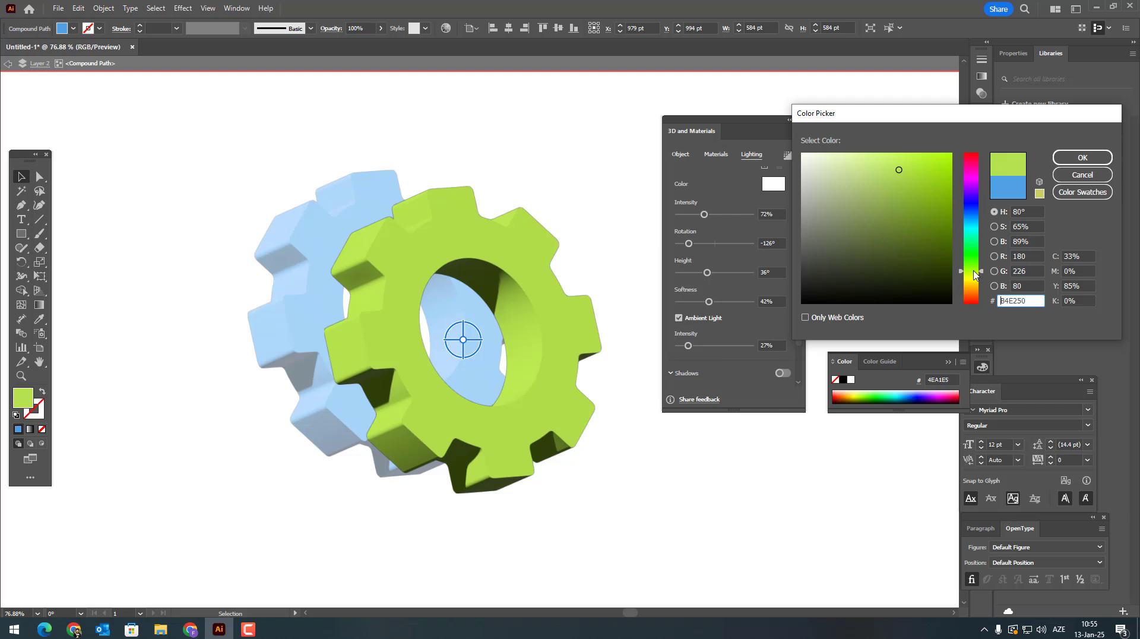
left_click(904, 188)
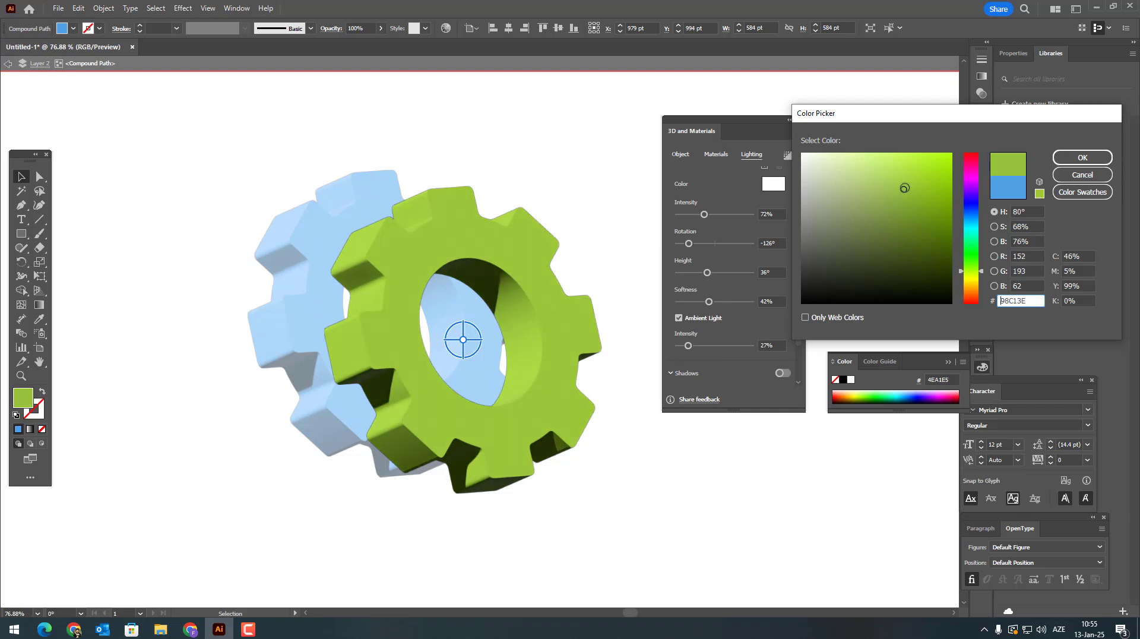
left_click(1085, 157)
double_click(682, 448)
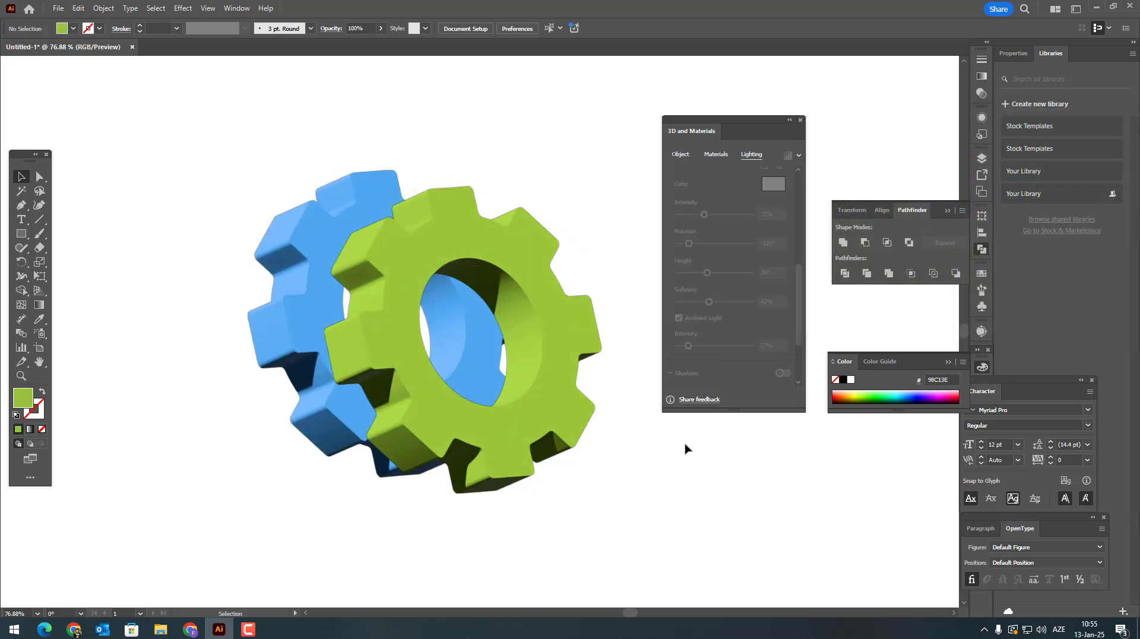
Step: Scale the green gear down to 363 pt wide and place it over the blue gear's lower-right edge
left_click(565, 417)
left_click_drag(313, 191, 453, 305)
left_click_drag(574, 423, 542, 401)
left_click(300, 339, "shift")
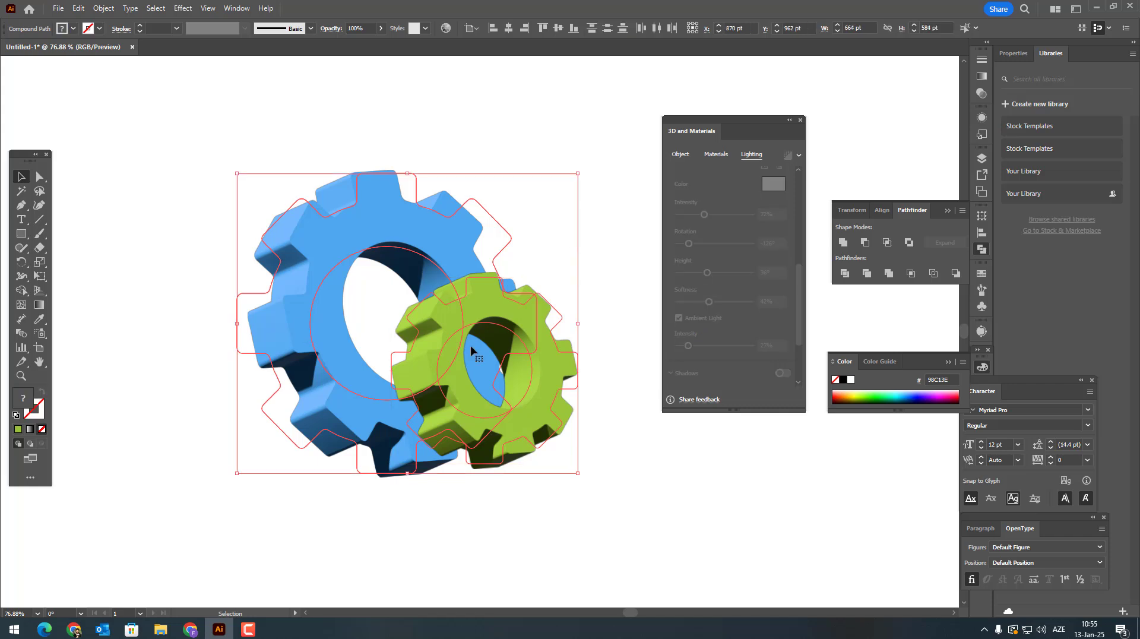
left_click(624, 426)
left_click(555, 407)
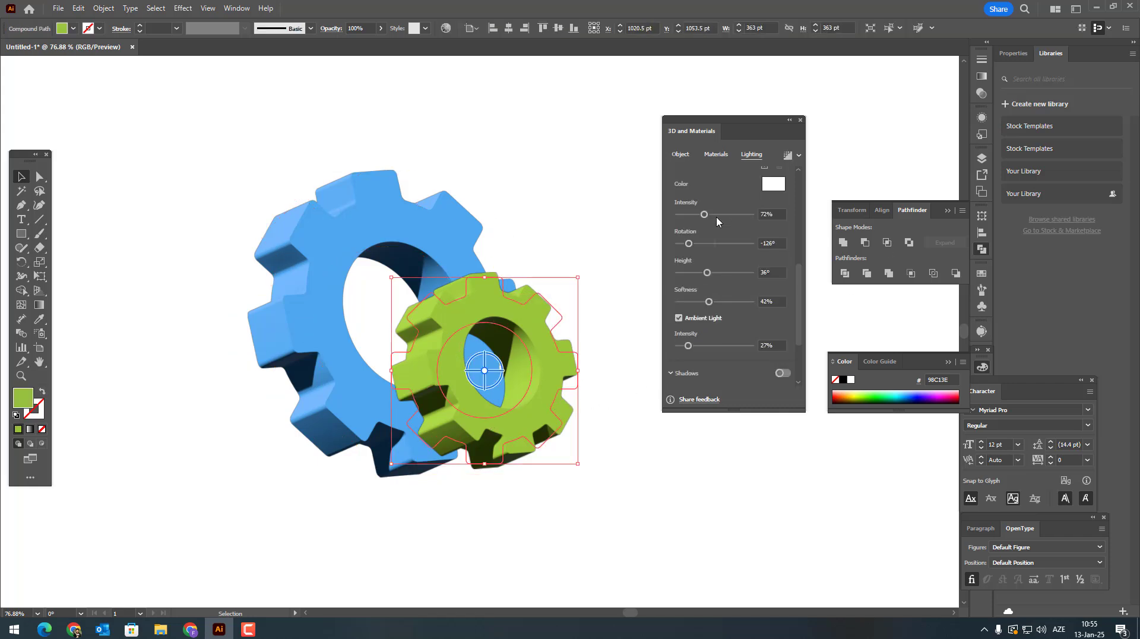
Step: Set the green gear's 3D extrusion depth to 66 pt
left_click(716, 156)
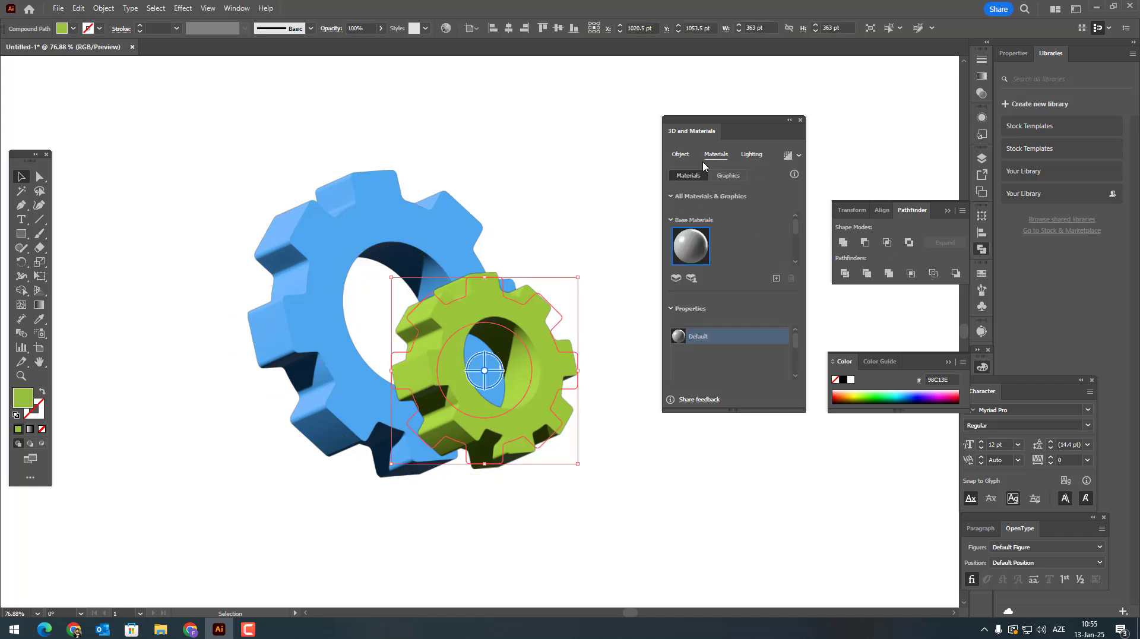
left_click(681, 155)
left_click_drag(683, 250, 682, 249)
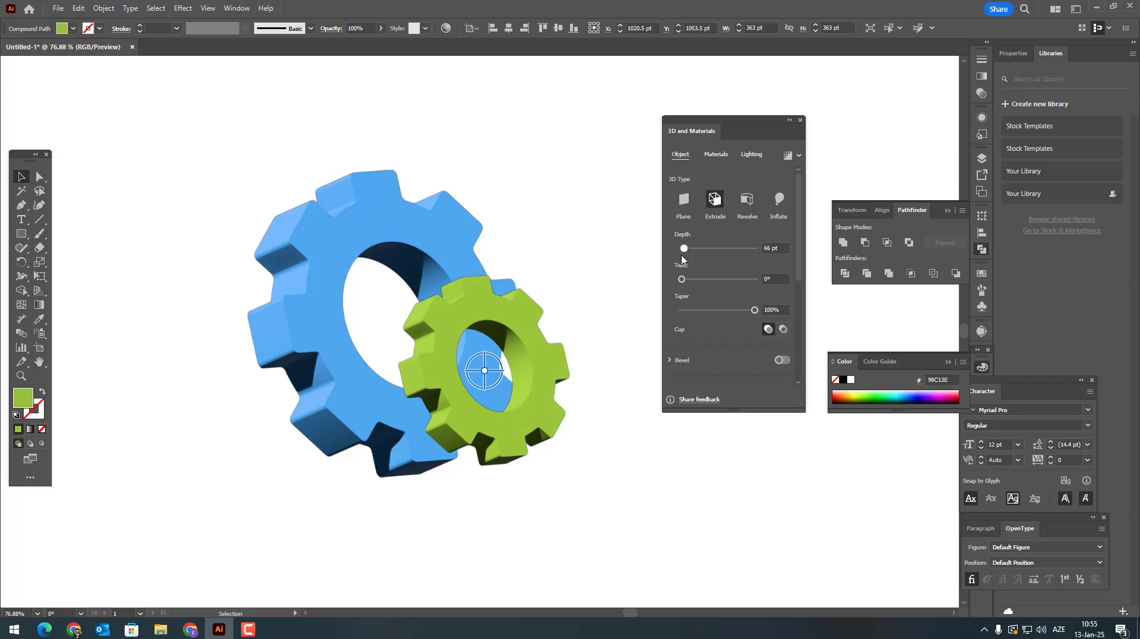
Step: Move the green gear slightly up and to the right against the blue gear and leave nothing selected
mouse_move(546, 415)
left_mouse_down()
mouse_move(466, 403)
mouse_move(523, 397)
mouse_move(612, 421)
mouse_move(560, 424)
mouse_move(559, 408)
left_mouse_up()
left_click(624, 495)
left_click_drag(622, 497, 415, 328)
key("ctrl+8")
left_click(645, 483)
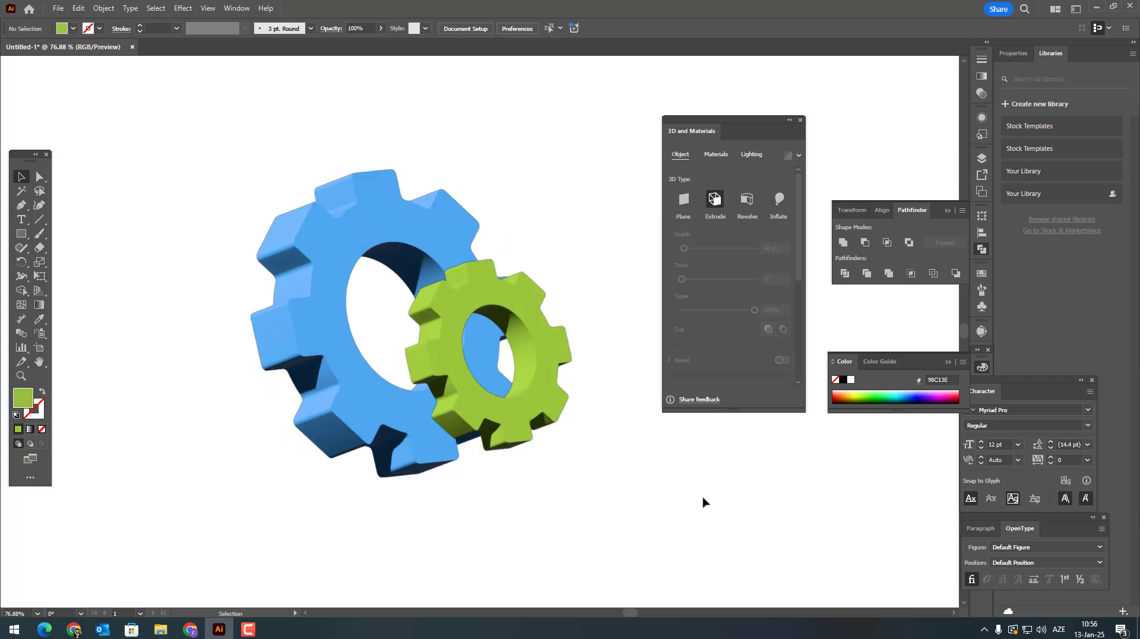
Step: Move the 3D and Materials panel clear of the artwork and select both gears together
left_click_drag(764, 120, 1005, 109)
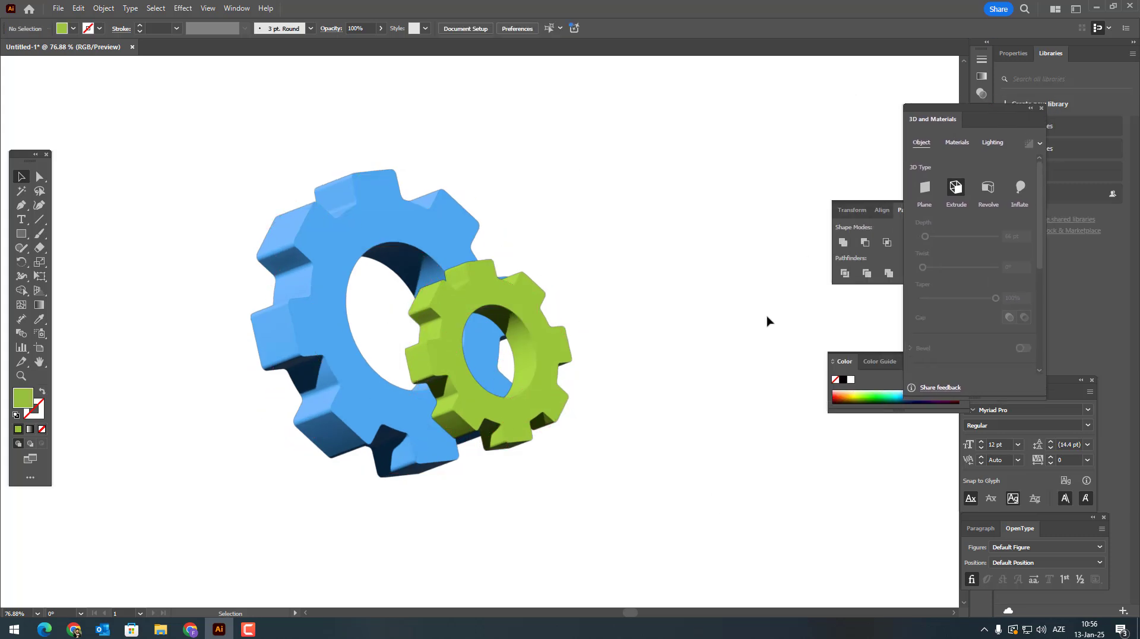
left_click_drag(686, 386, 785, 384)
key("z")
left_click_drag(653, 336, 718, 275)
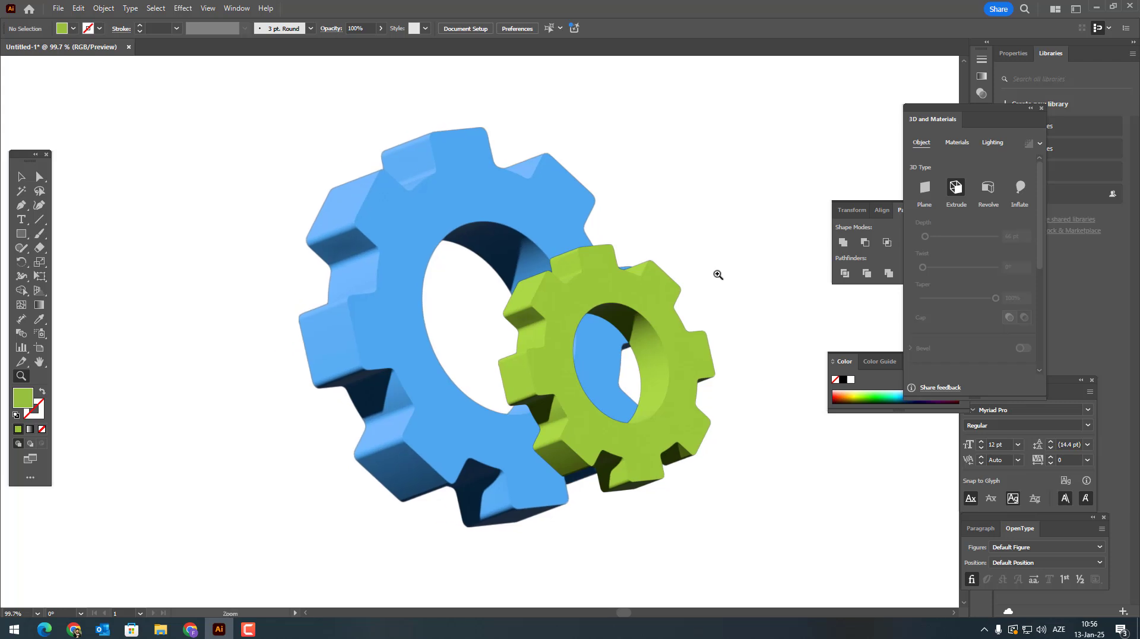
left_click(18, 178)
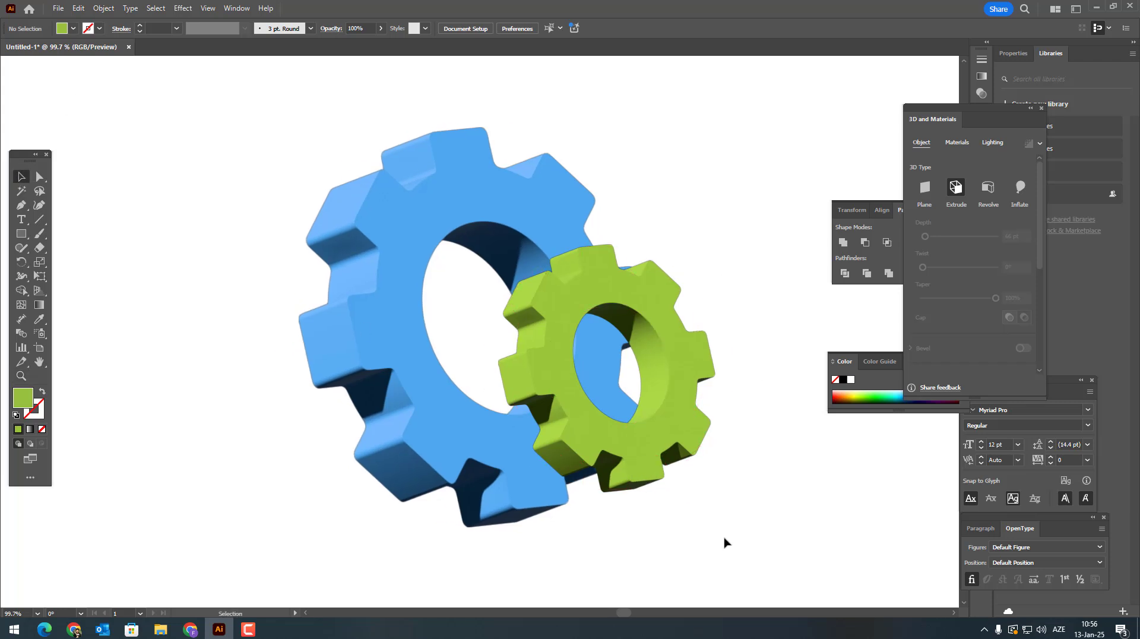
left_click_drag(725, 541, 300, 422)
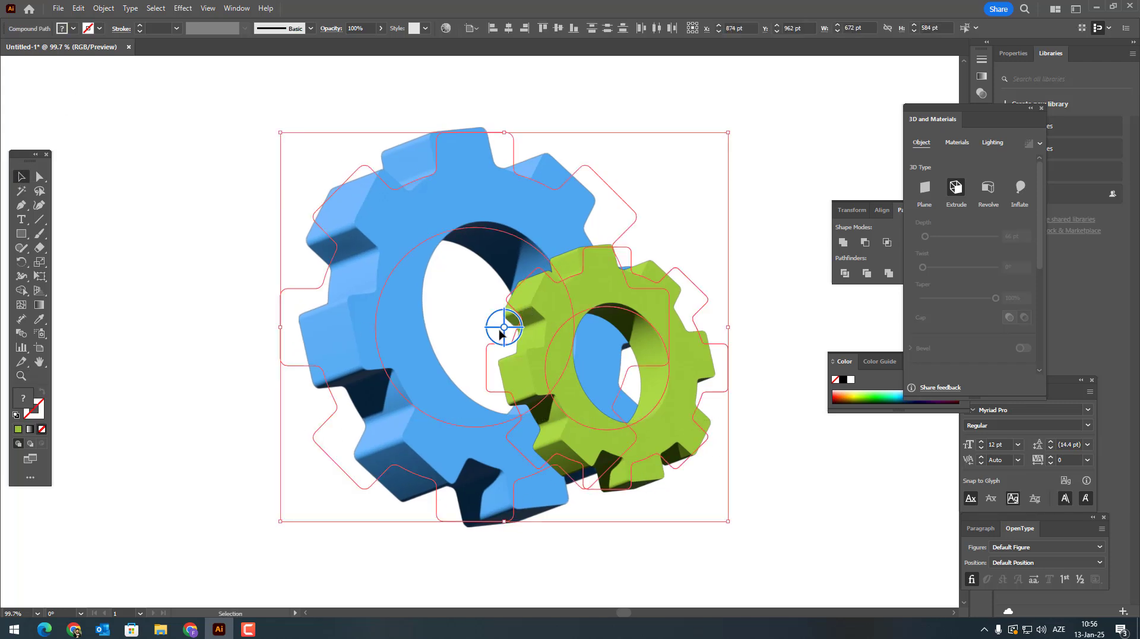
left_click_drag(523, 304, 570, 305)
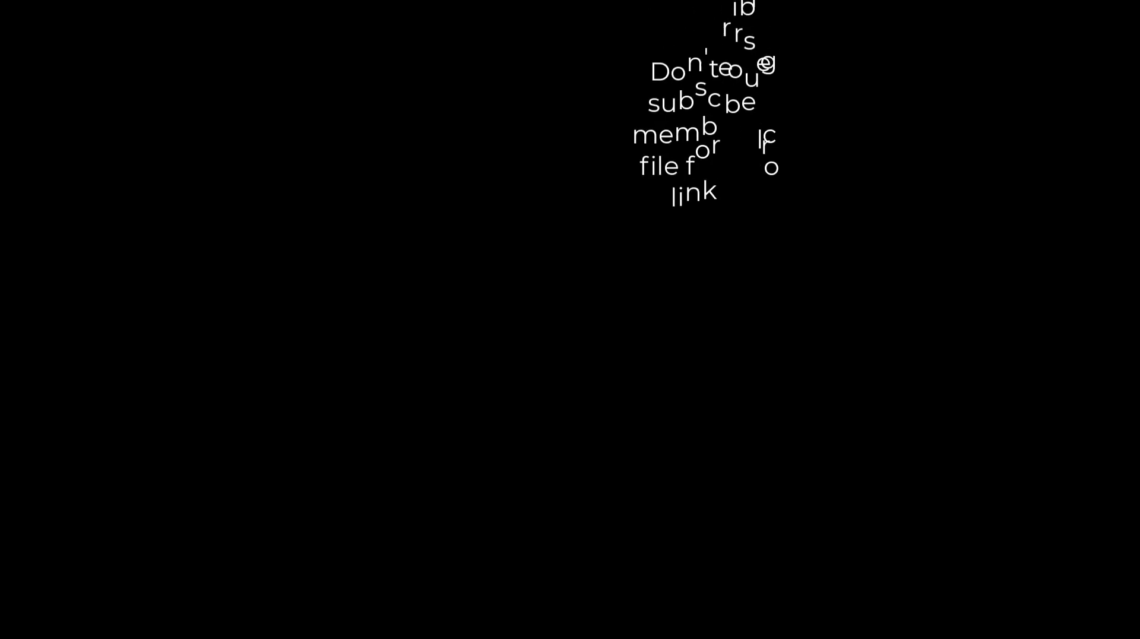